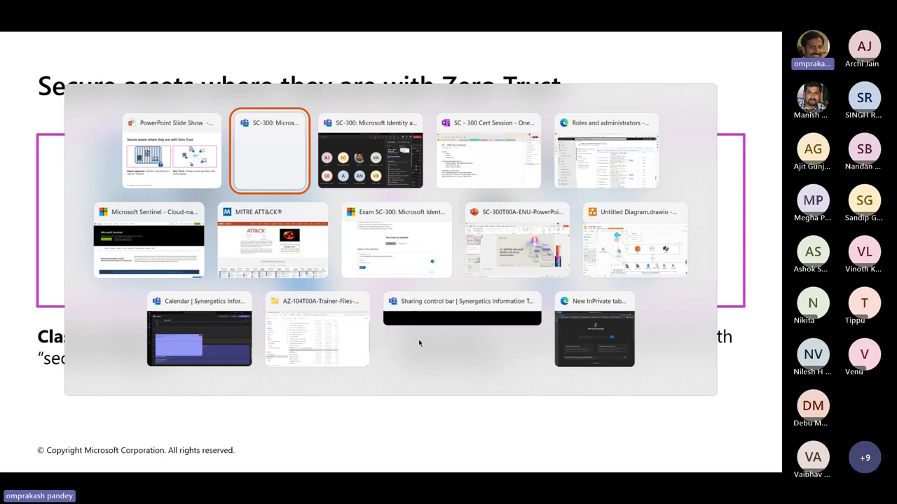
# Maximize the Edge InPrivate window and load entra.microsoft.com
pyautogui.hotkey('alt', 'Tab')
pyautogui.hotkey('alt', 'Tab')
pyautogui.hotkey('alt', 'Tab')
pyautogui.hotkey('alt', 'Tab')
pyautogui.hotkey('alt', 'Tab')
pyautogui.hotkey('alt', 'Tab')
pyautogui.hotkey('alt', 'Tab')
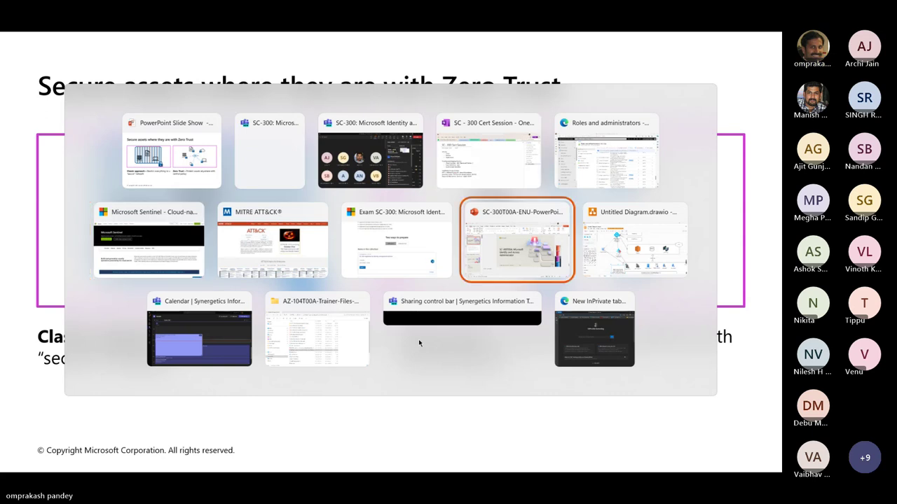
pyautogui.hotkey('alt', 'Tab')
pyautogui.hotkey('alt', 'Tab')
pyautogui.hotkey('alt', 'Tab')
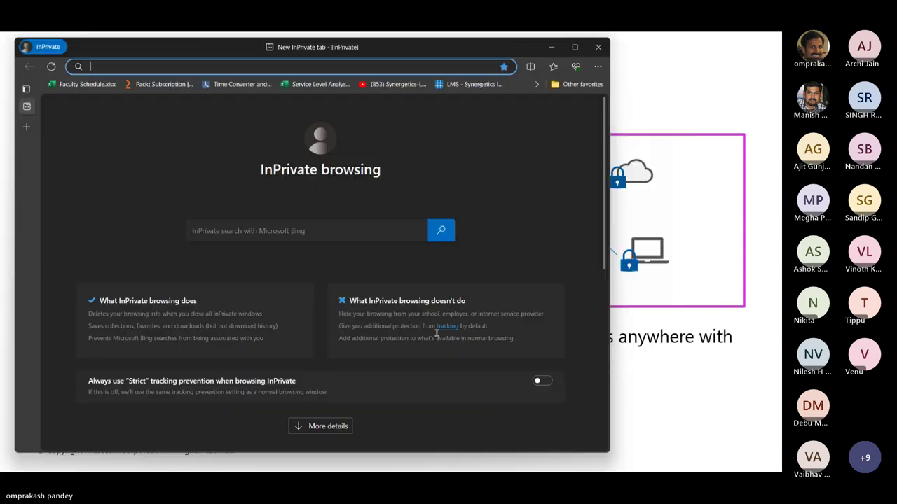
pyautogui.click(575, 47)
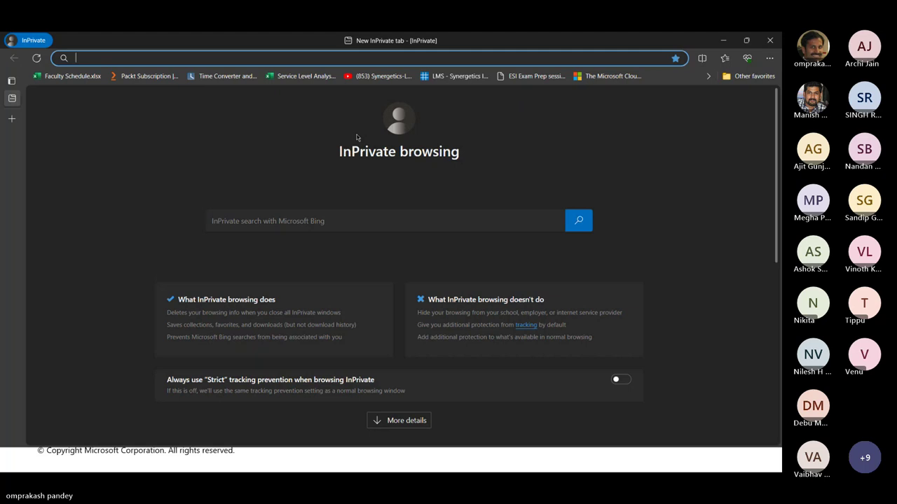
pyautogui.write('entra.microsoft.com')
pyautogui.press('Return')
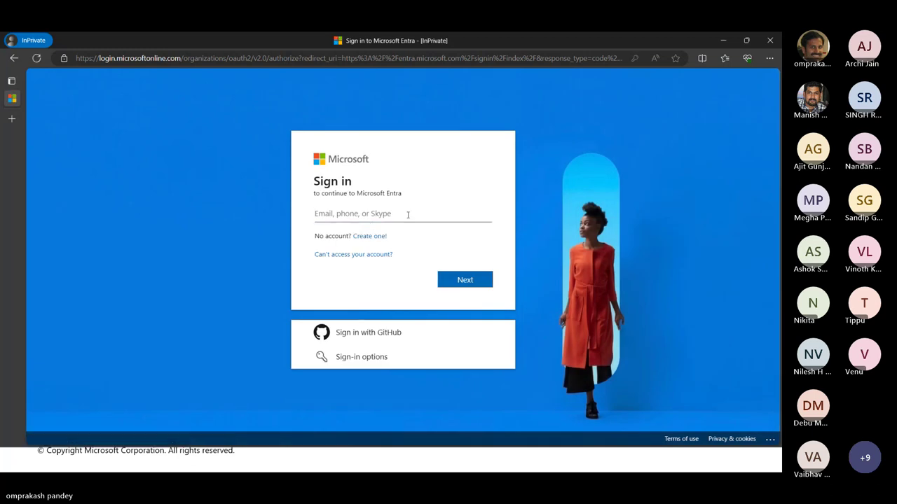
# Sign in with the admin account name and password, choosing to stay signed in
pyautogui.click(408, 215)
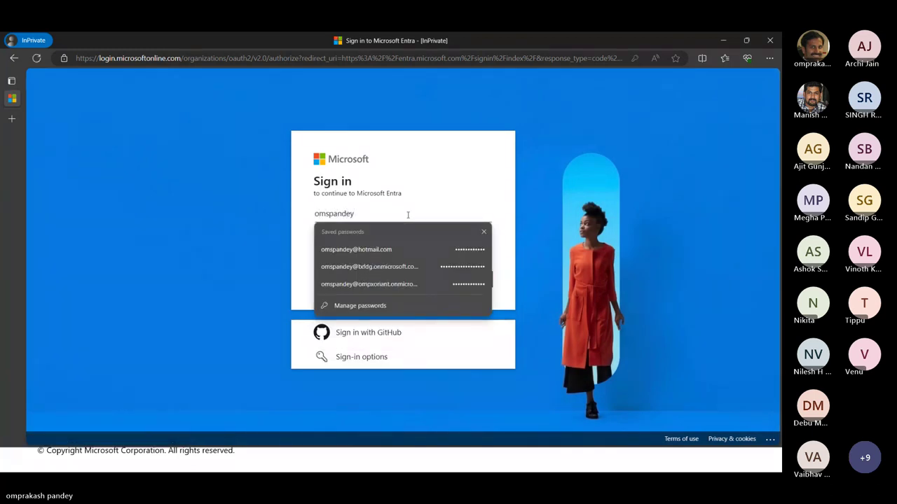
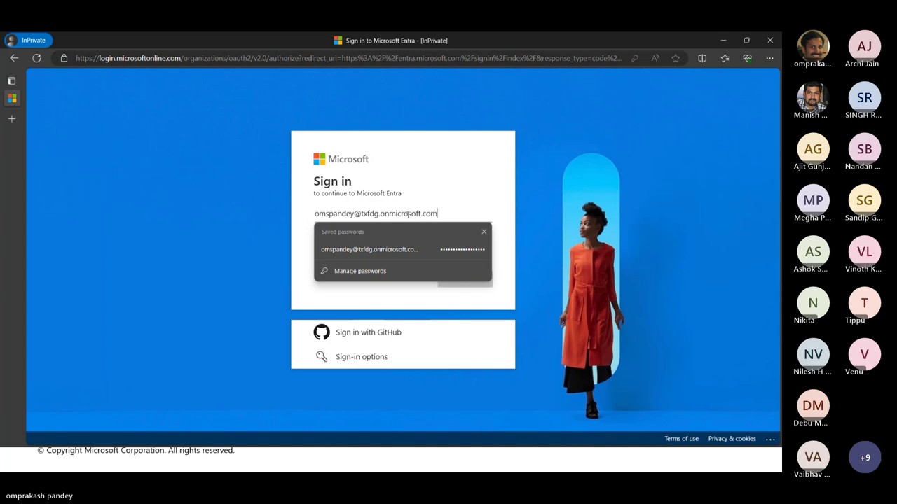
pyautogui.press('Return')
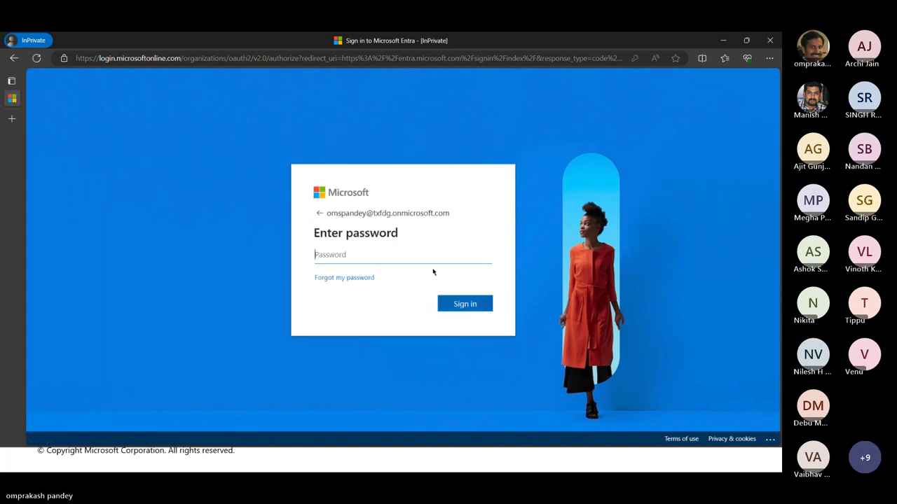
pyautogui.write('********')
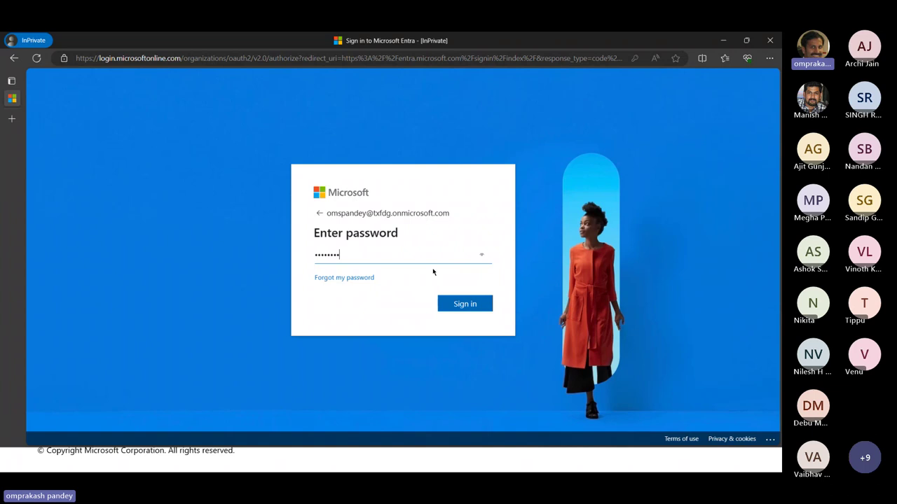
pyautogui.write('**********')
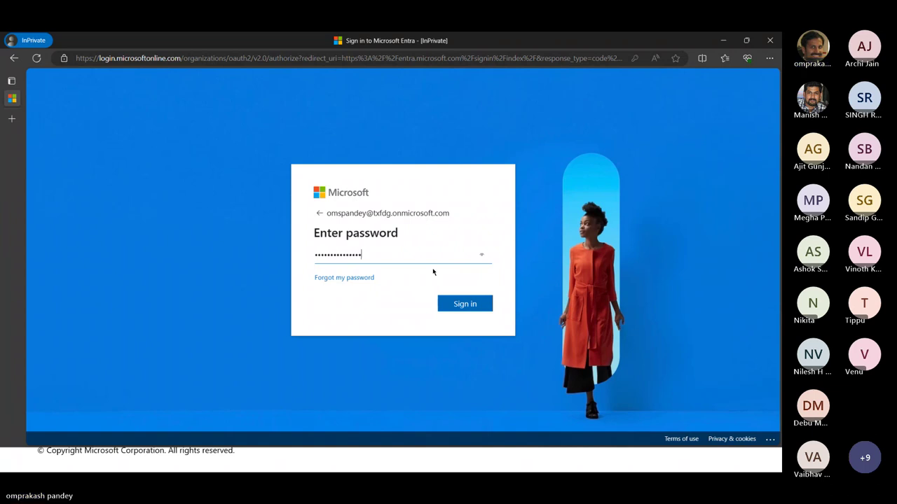
pyautogui.press('Return')
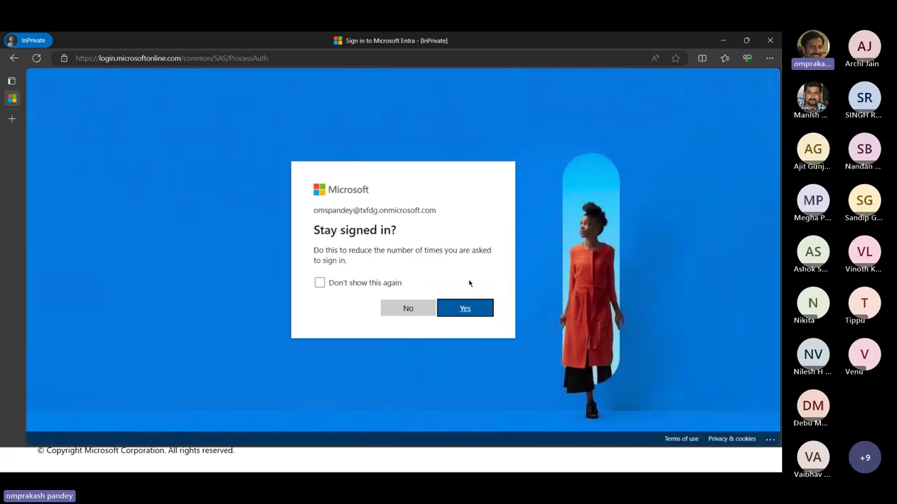
pyautogui.click(469, 308)
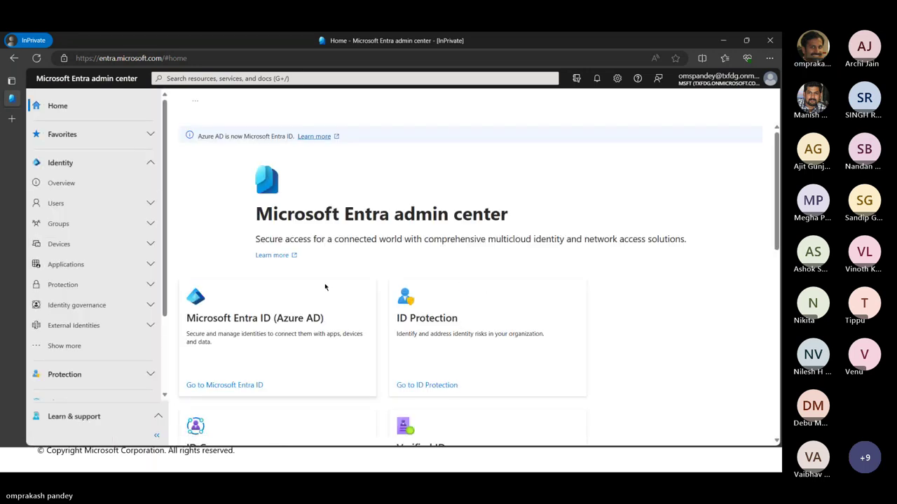
# Open Identity Overview and highlight the Microsoft Entra ID P2 licence value
pyautogui.click(59, 184)
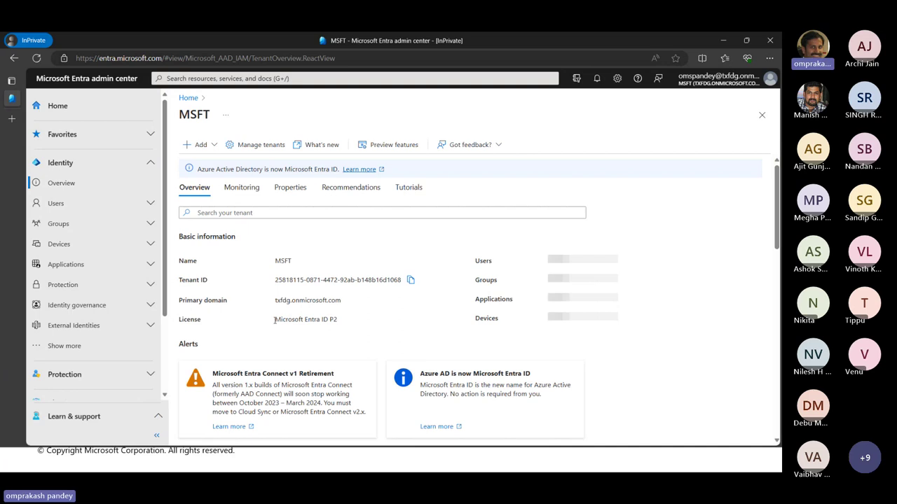
pyautogui.moveTo(275, 320); pyautogui.dragTo(349, 325)
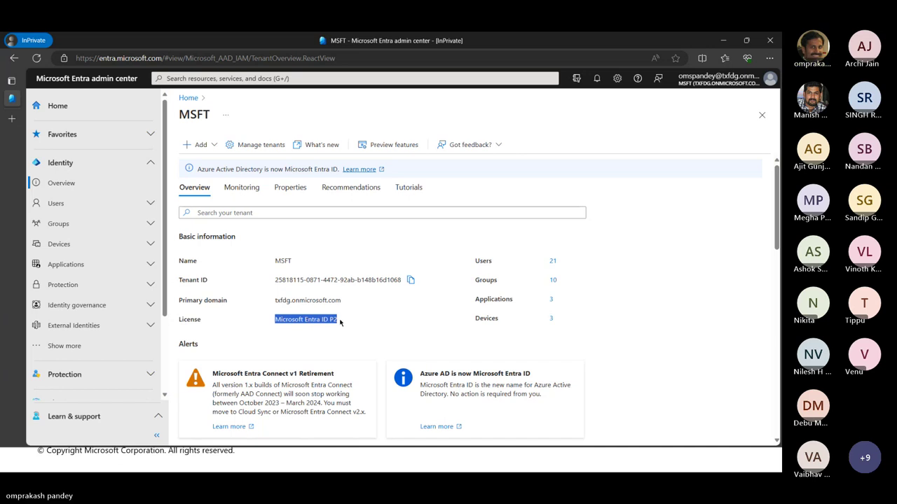
pyautogui.click(323, 320)
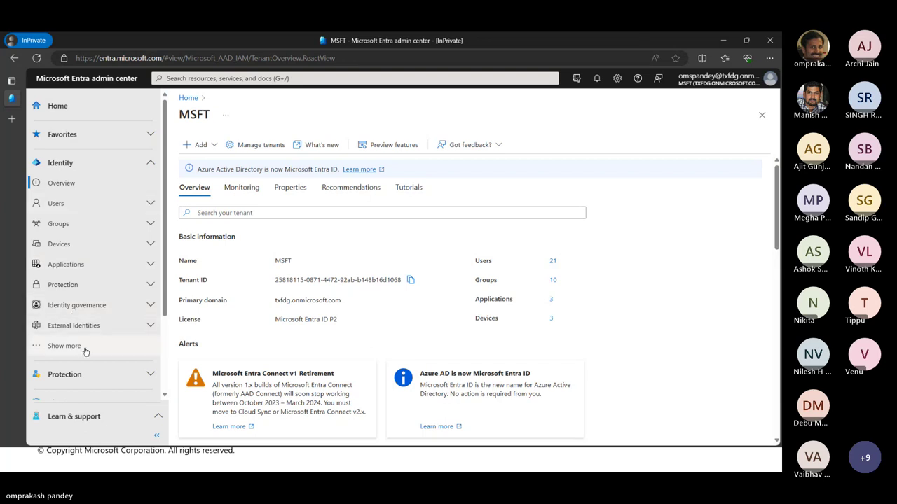
# Expand Protection in the left navigation and go to Conditional Access
pyautogui.click(66, 290)
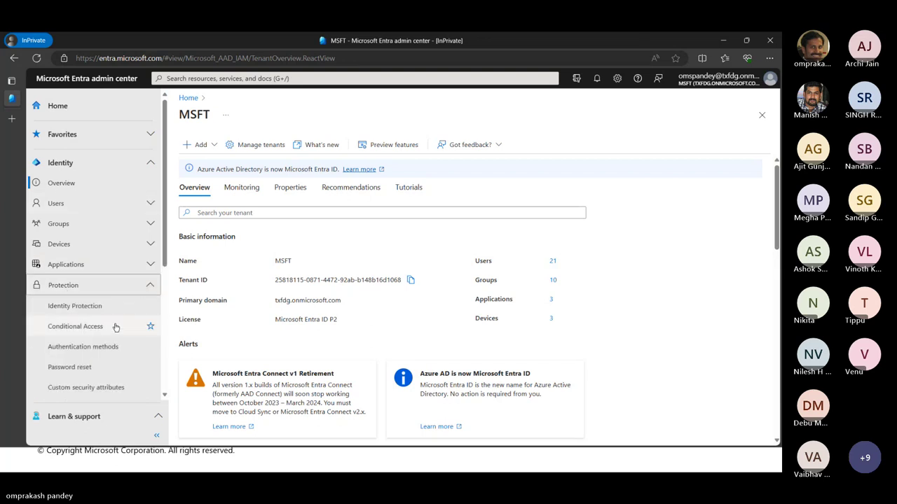
pyautogui.scroll(-1, 112, 323)
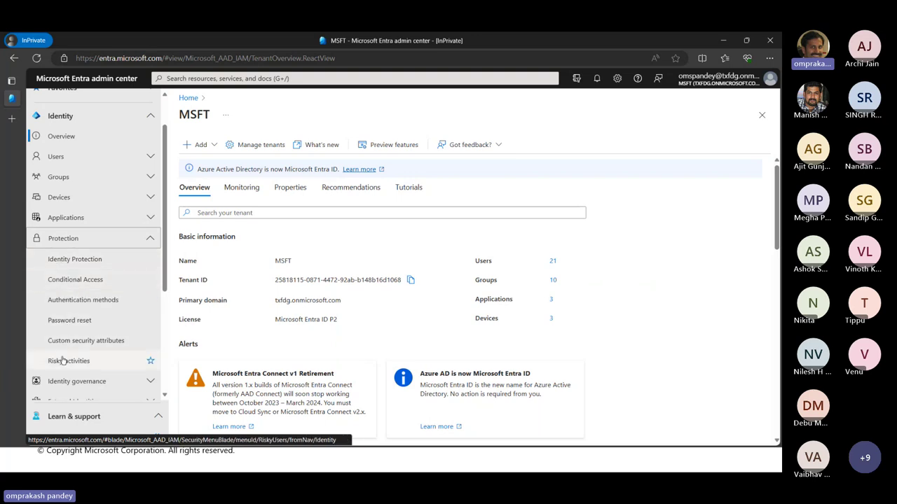
pyautogui.click(72, 283)
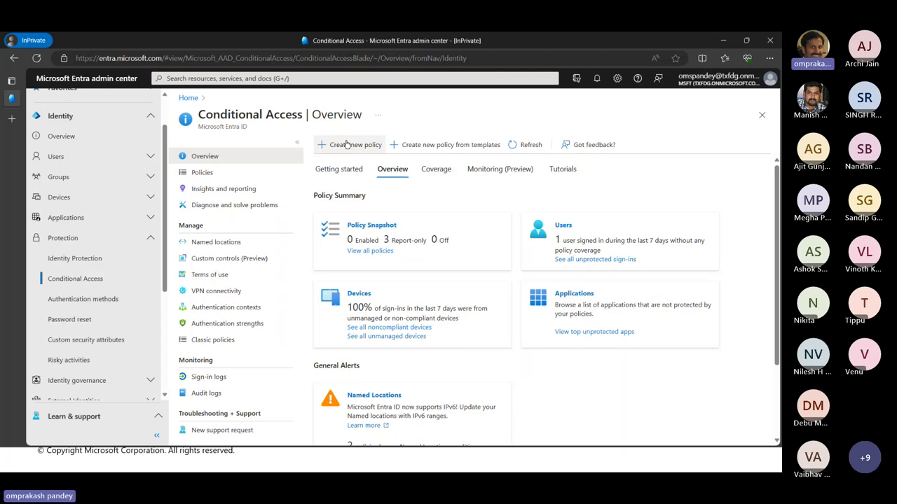
# Start a policy from templates and try the compliant-device and MFA-for-all-users templates
pyautogui.click(467, 152)
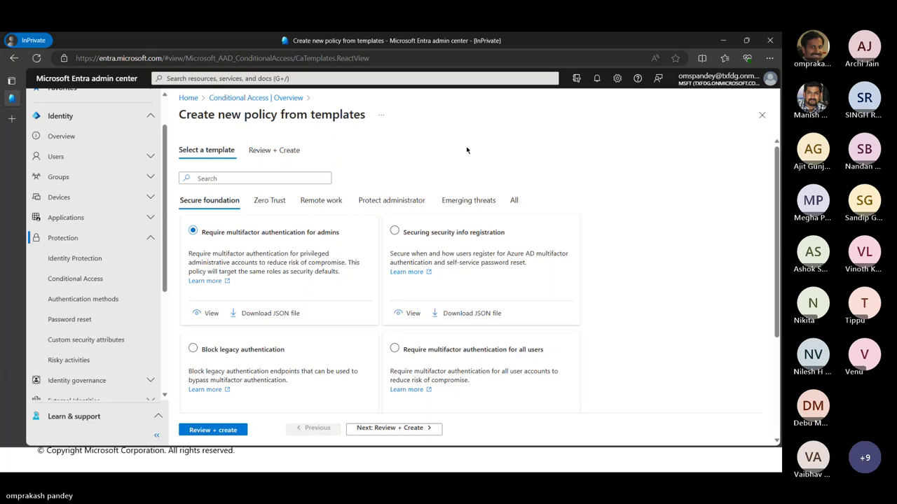
pyautogui.scroll(-3, 443, 344)
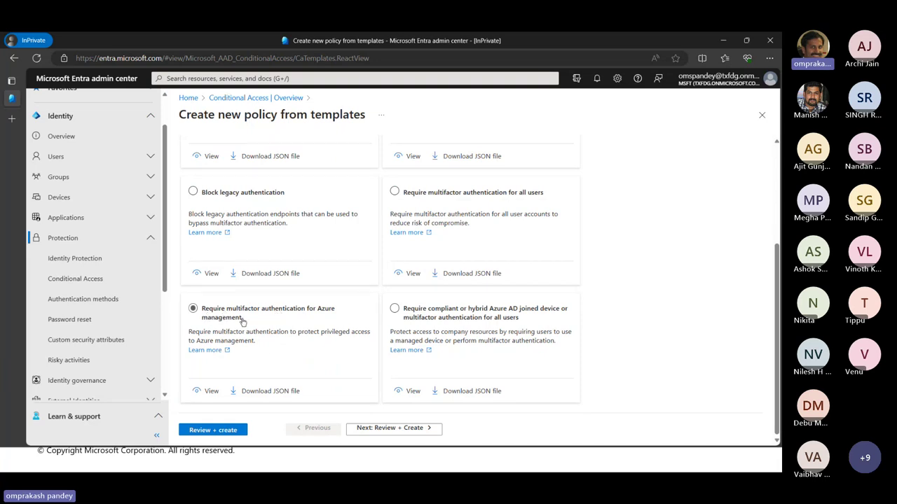
pyautogui.click(444, 316)
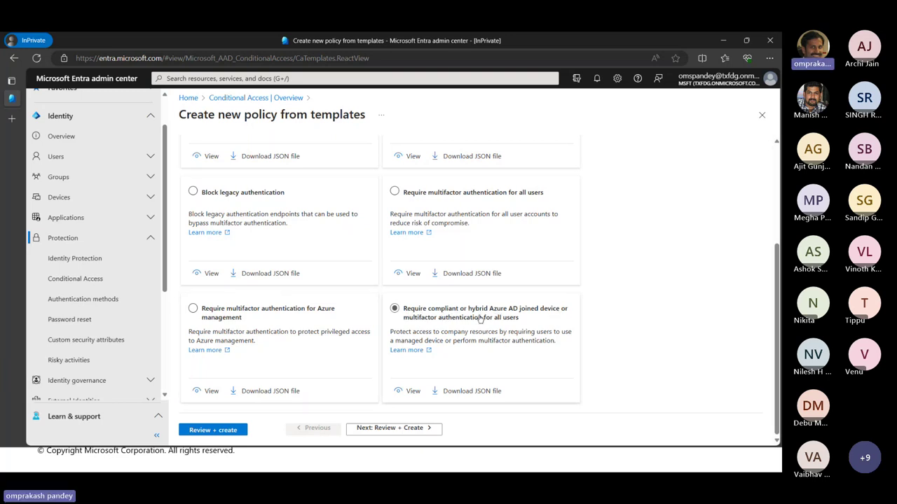
pyautogui.click(468, 324)
pyautogui.scroll(3, 509, 323)
pyautogui.click(441, 288)
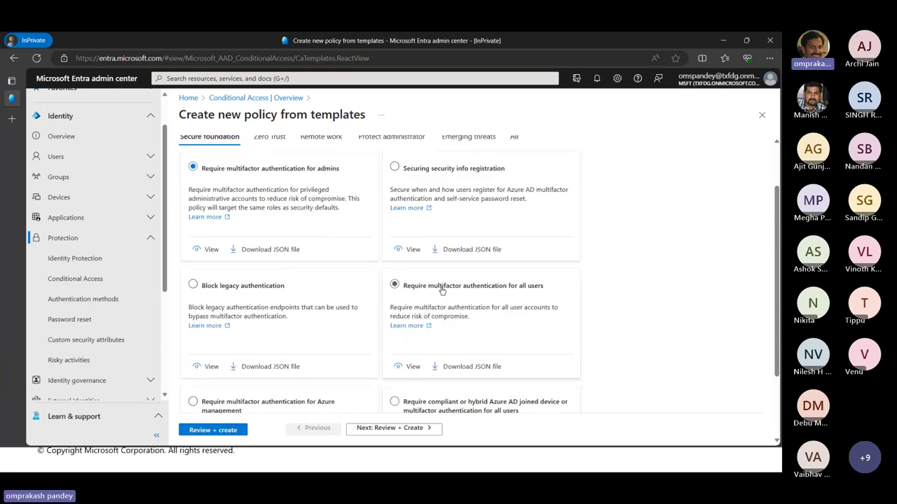
pyautogui.click(482, 293)
pyautogui.scroll(2, 510, 293)
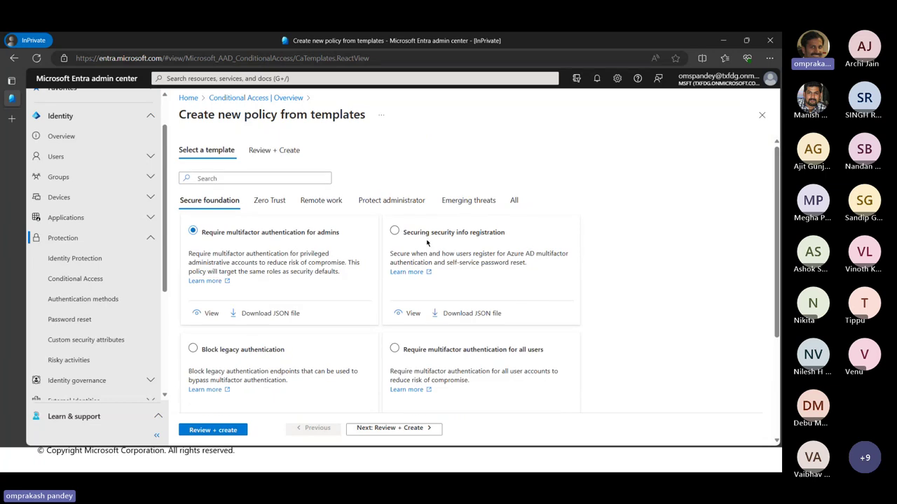
# Try the admin portals MFA and phishing-resistant MFA templates for administrators
pyautogui.click(388, 201)
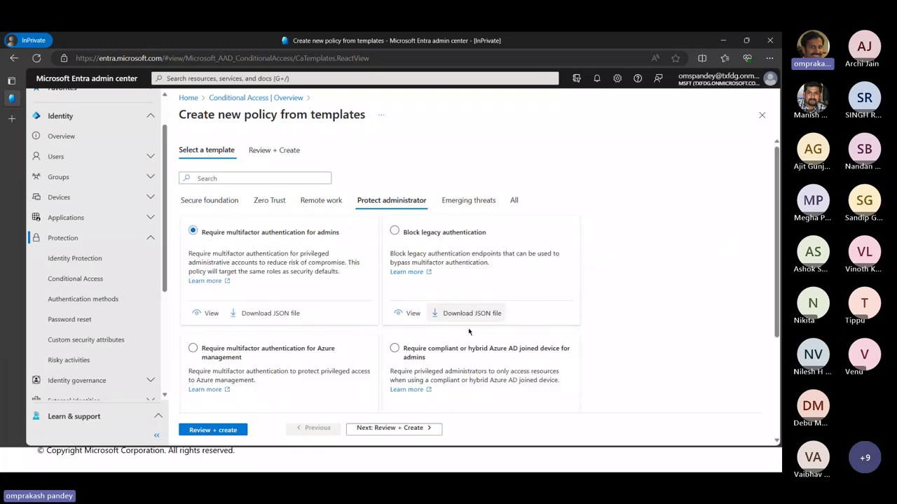
pyautogui.scroll(-3, 470, 332)
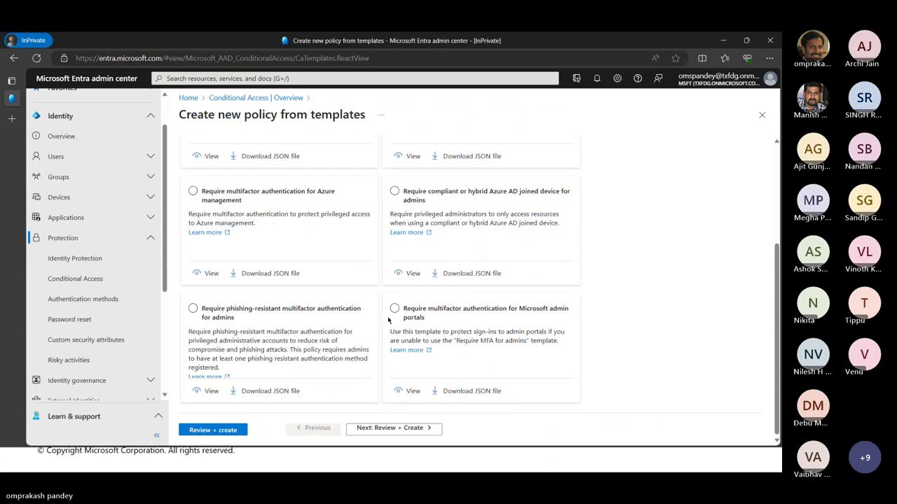
pyautogui.click(406, 315)
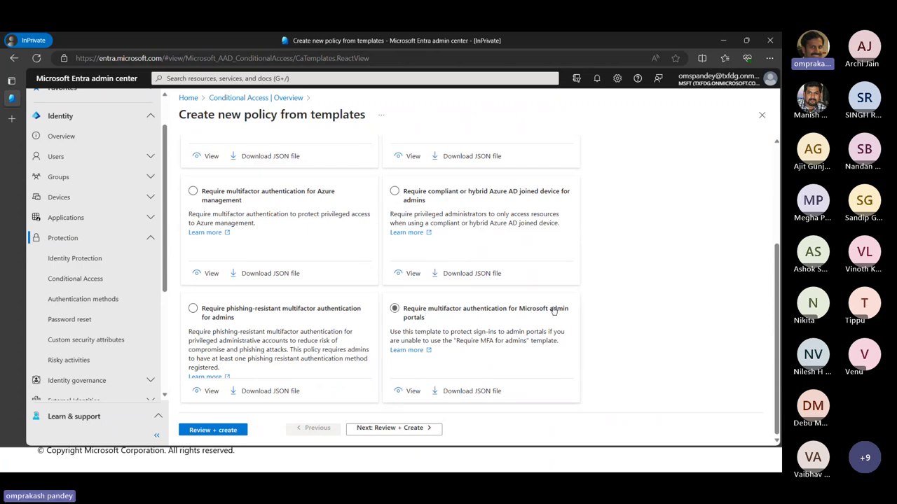
pyautogui.click(413, 324)
pyautogui.click(410, 324)
pyautogui.click(245, 319)
pyautogui.click(219, 326)
pyautogui.scroll(3, 382, 326)
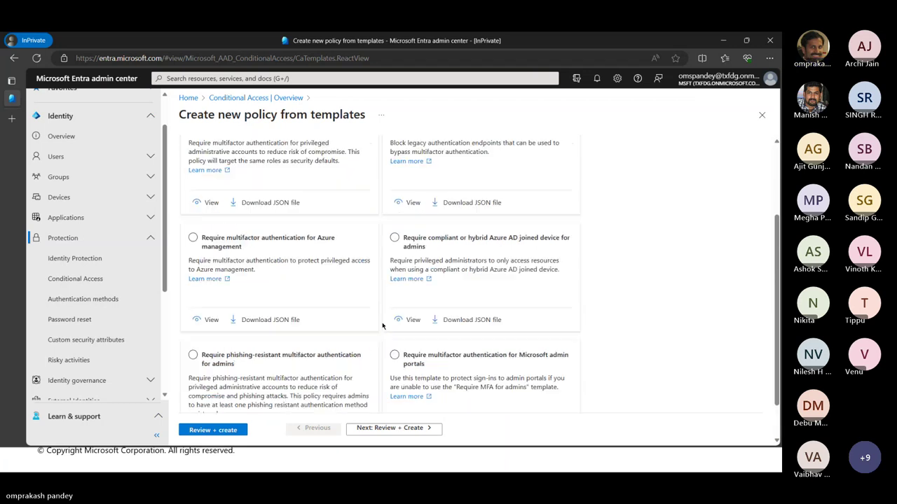
pyautogui.scroll(1, 382, 325)
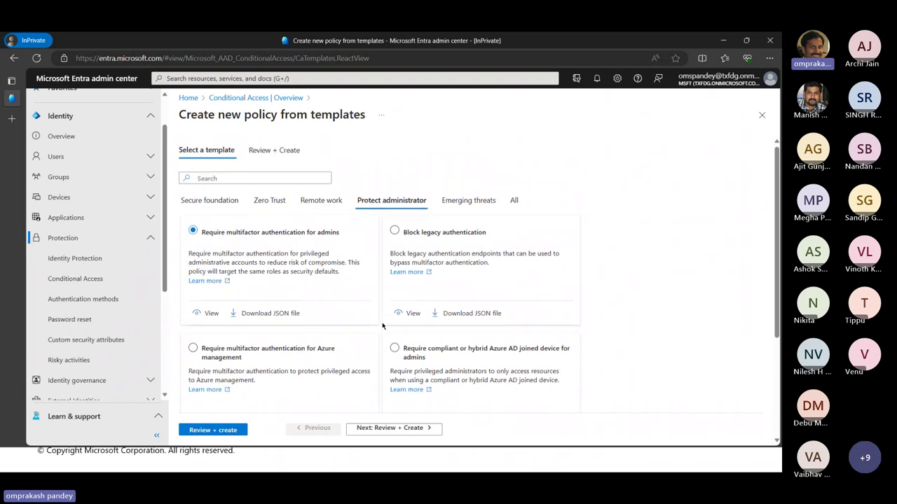
# Browse the Emerging threats and Zero Trust templates, then leave the wizard discarding edits
pyautogui.click(463, 203)
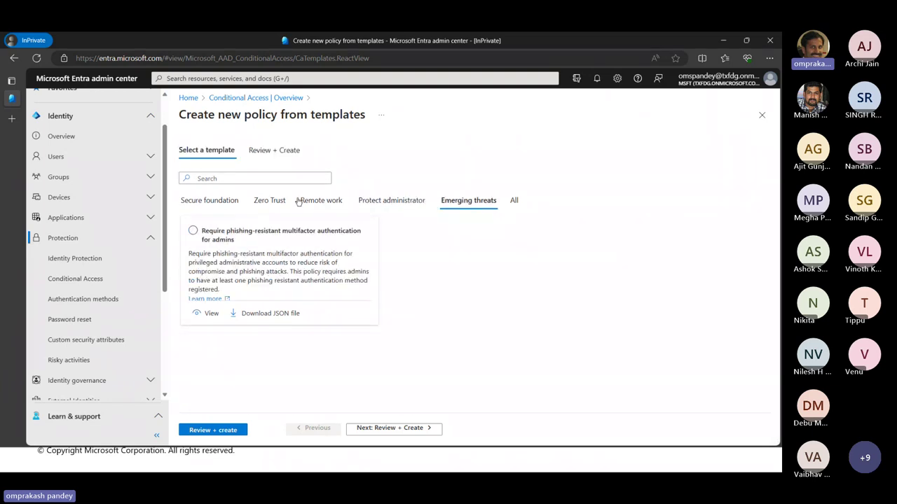
pyautogui.click(272, 202)
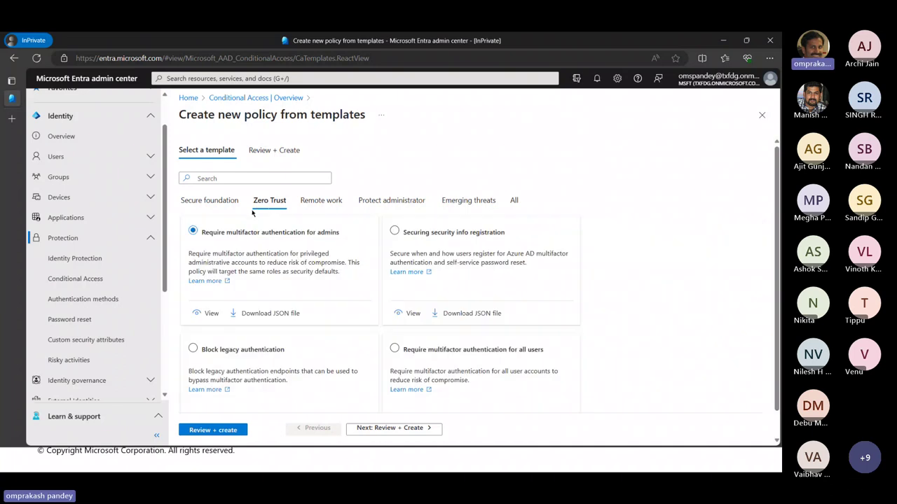
pyautogui.scroll(-1, 294, 353)
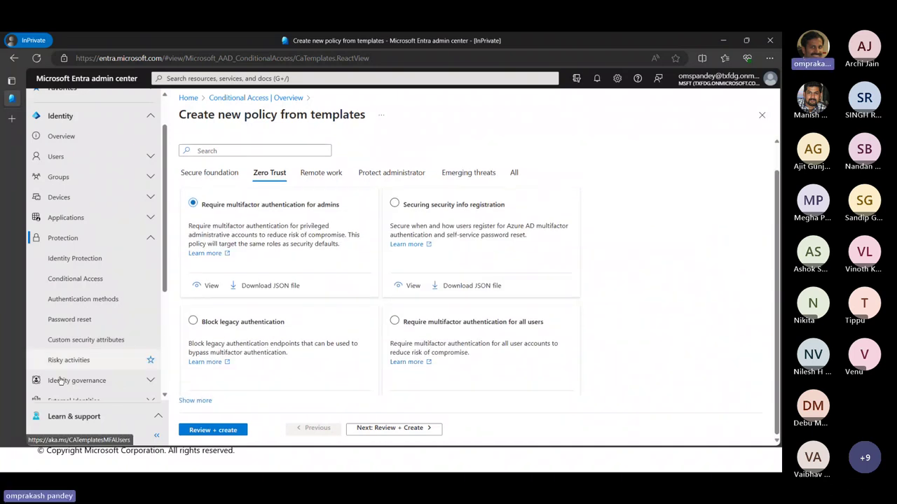
pyautogui.scroll(1, 485, 267)
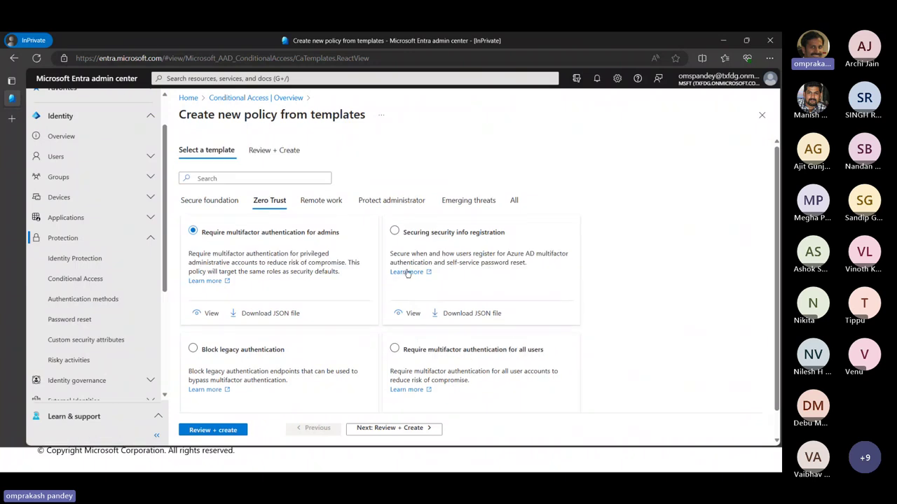
pyautogui.click(256, 98)
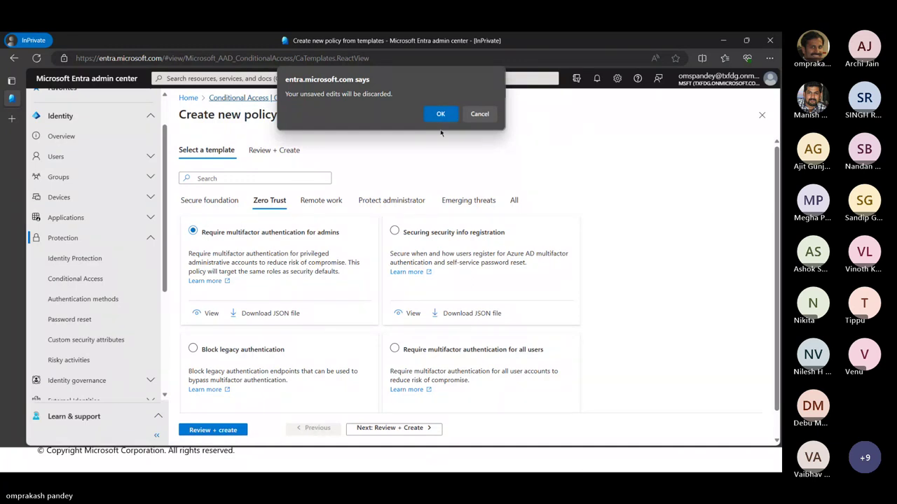
pyautogui.click(440, 114)
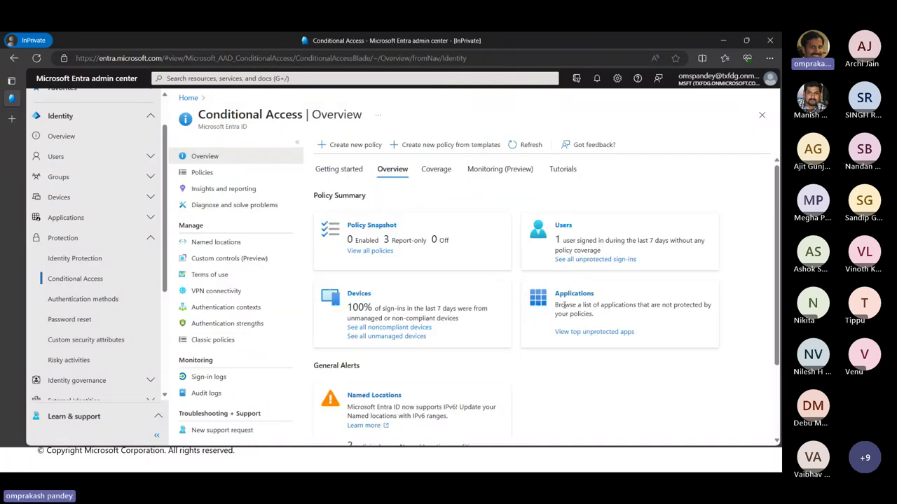
# Create a new policy targeting B2B collaboration guest users and Other external users
pyautogui.click(349, 145)
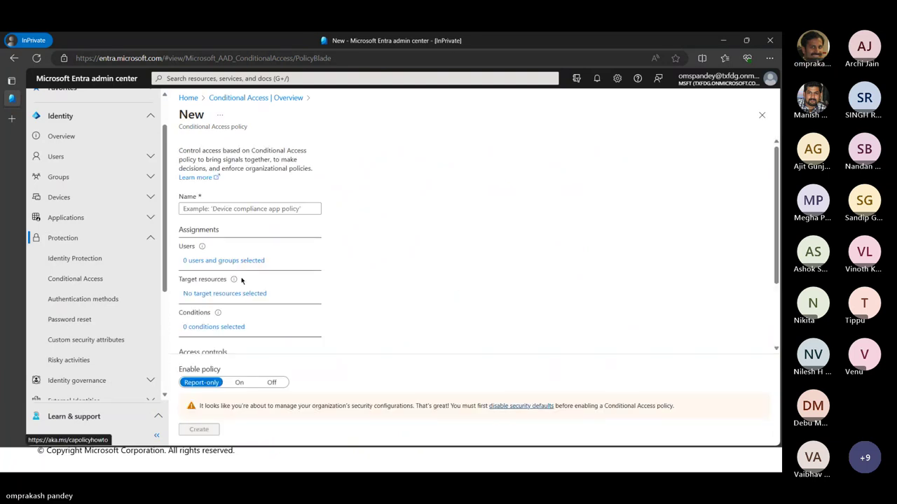
pyautogui.click(202, 264)
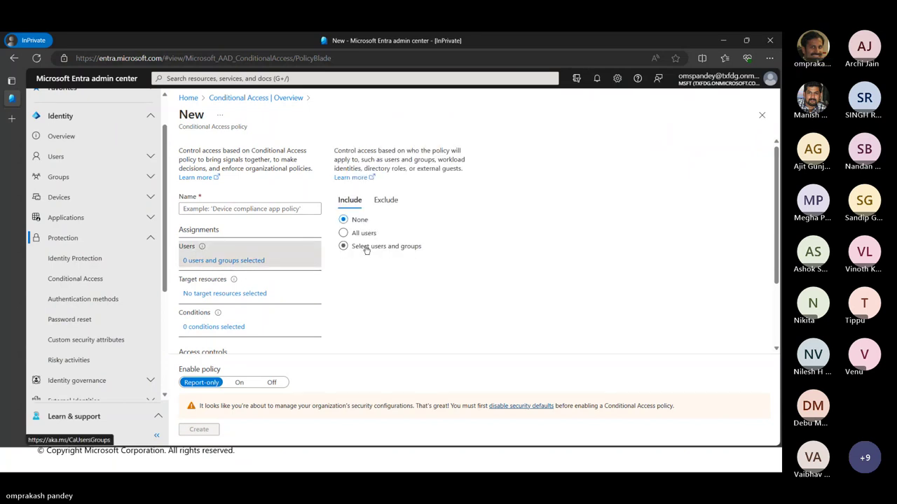
pyautogui.click(365, 247)
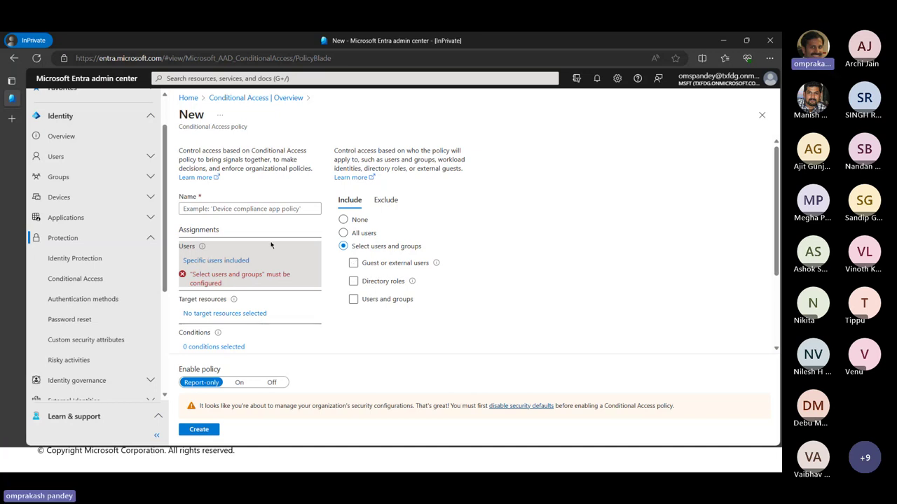
pyautogui.click(380, 264)
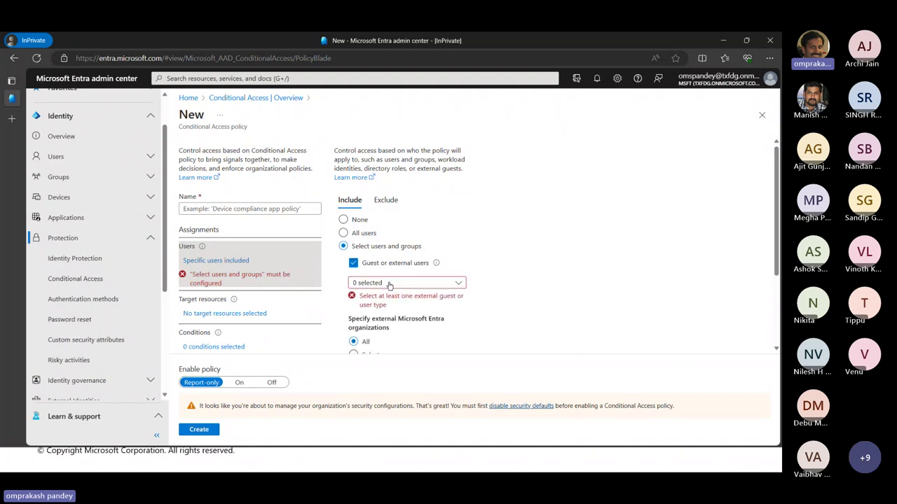
pyautogui.click(389, 284)
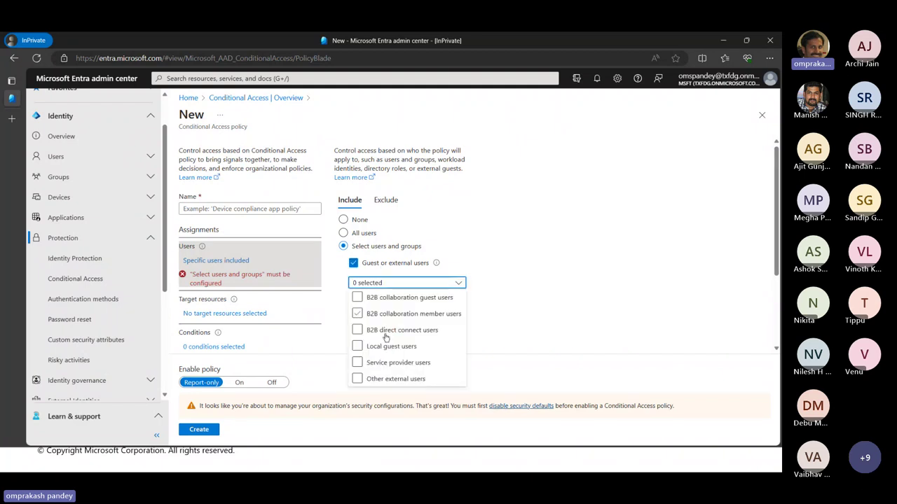
pyautogui.click(370, 383)
pyautogui.click(413, 298)
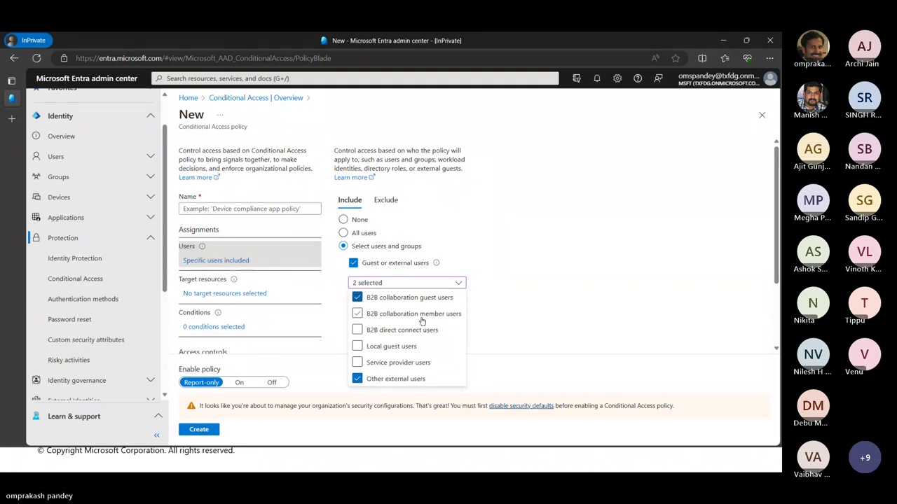
# Leave specific users and groups unselected and review the Exclude settings
pyautogui.scroll(-1, 384, 316)
pyautogui.scroll(-2, 385, 317)
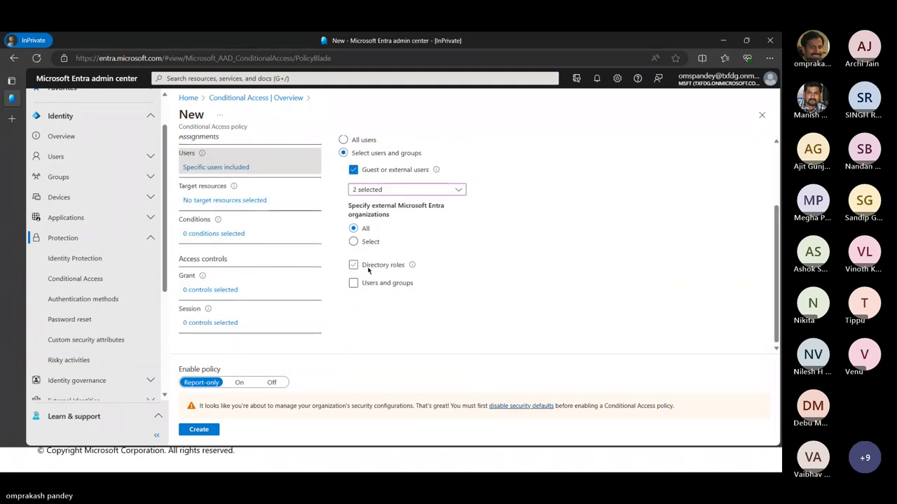
pyautogui.click(354, 286)
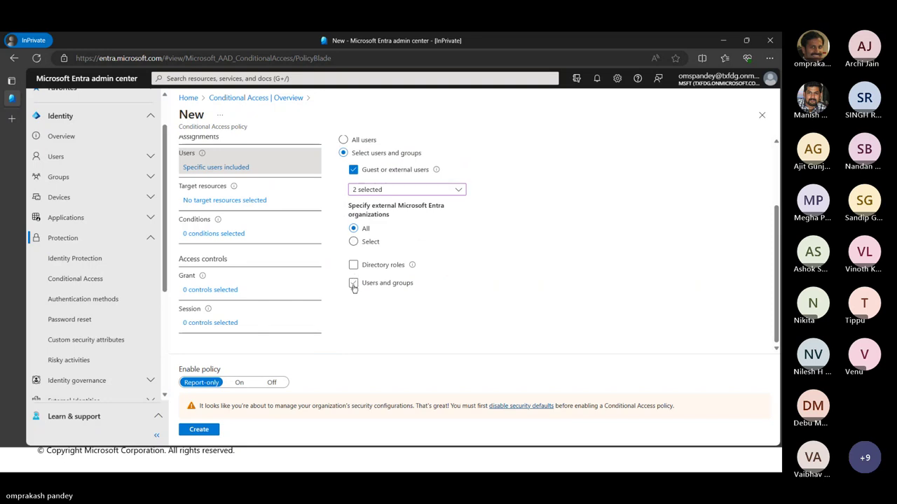
pyautogui.click(354, 285)
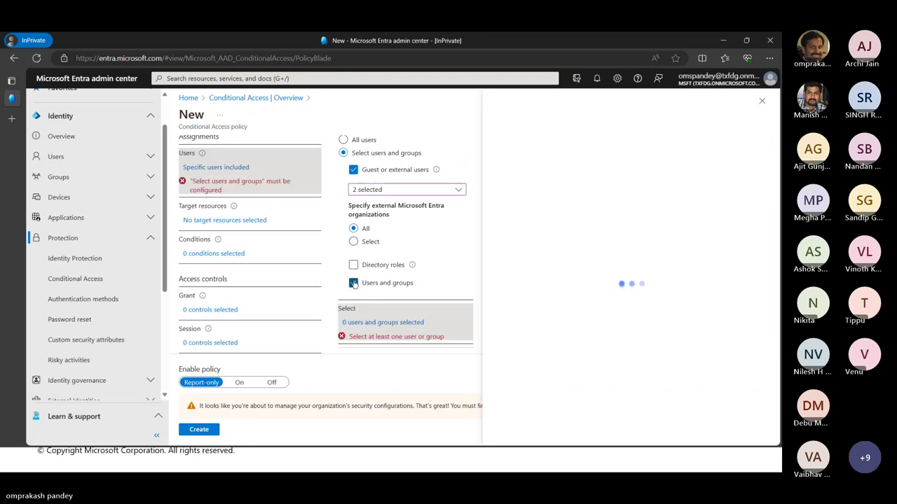
pyautogui.scroll(3, 355, 277)
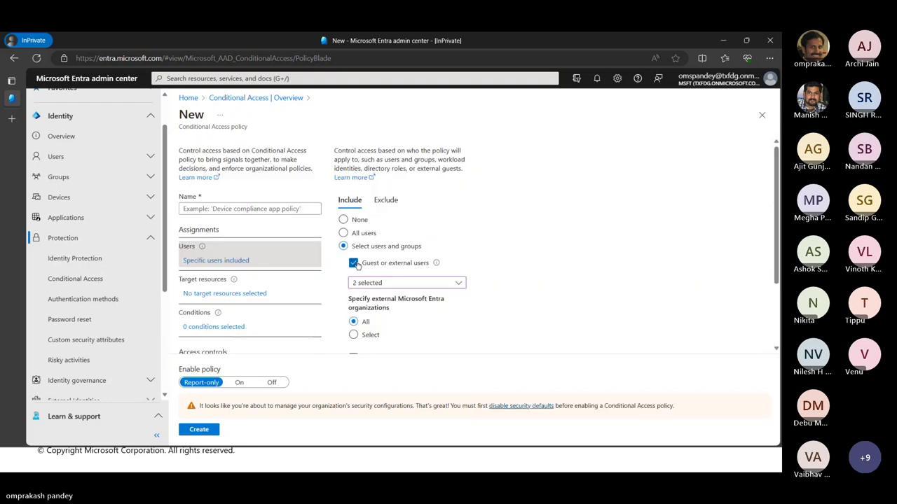
pyautogui.click(384, 202)
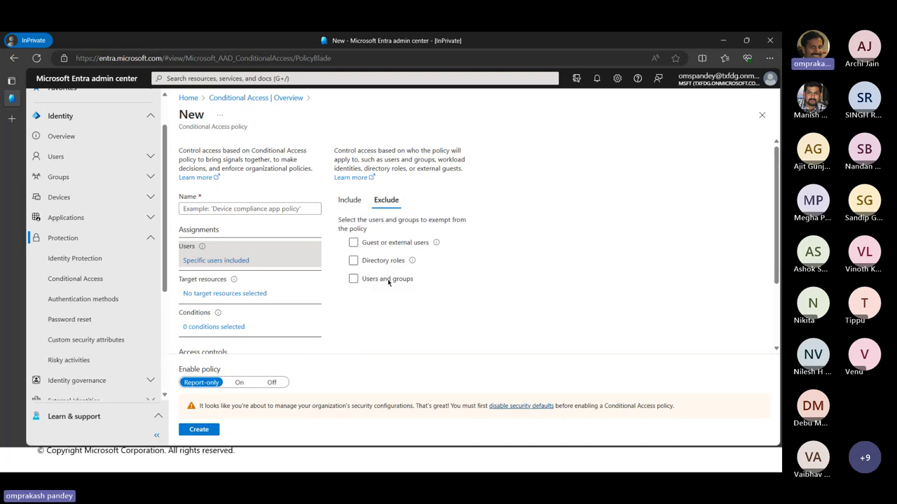
pyautogui.click(347, 201)
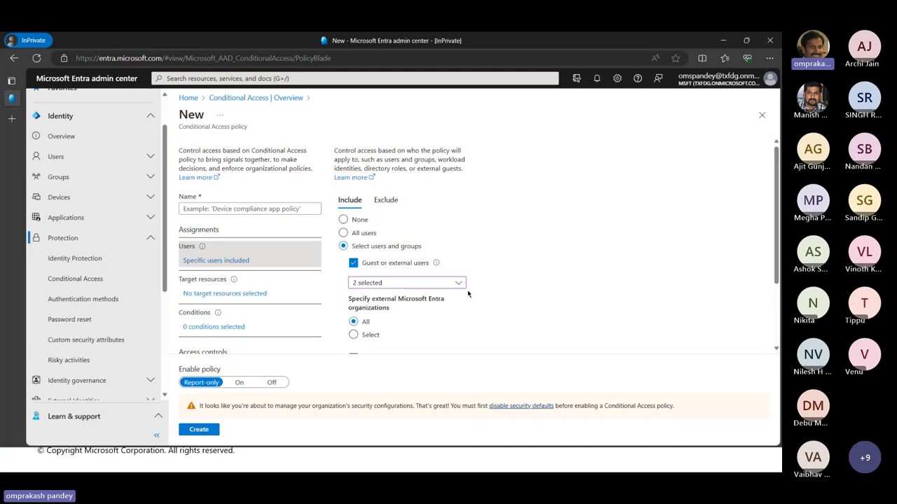
# Target selected cloud apps and add Microsoft Intune
pyautogui.click(223, 294)
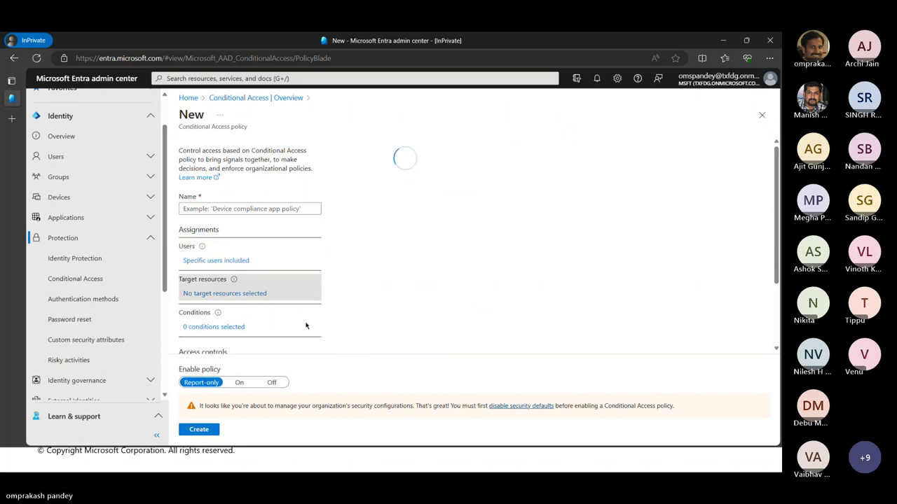
pyautogui.click(364, 267)
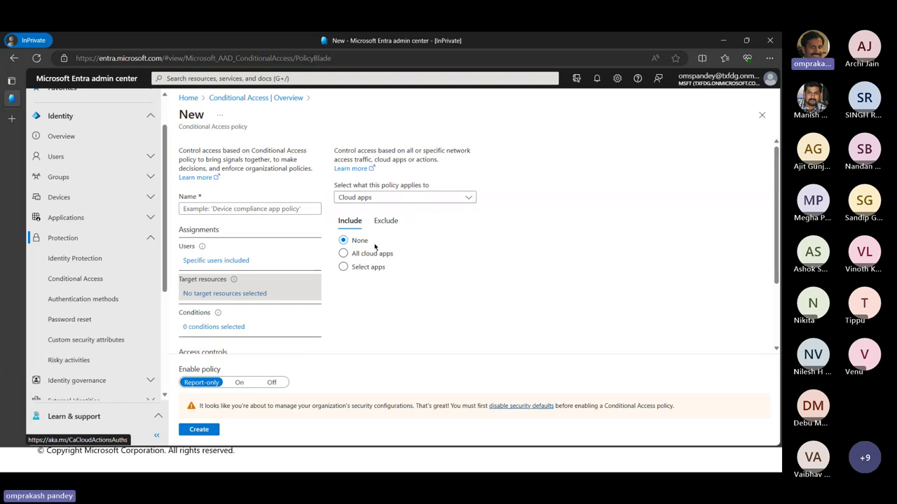
pyautogui.click(362, 268)
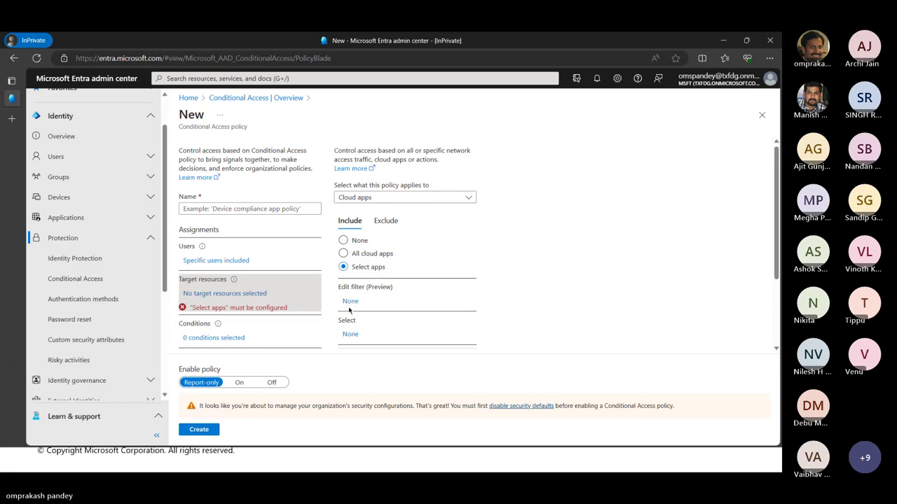
pyautogui.click(350, 335)
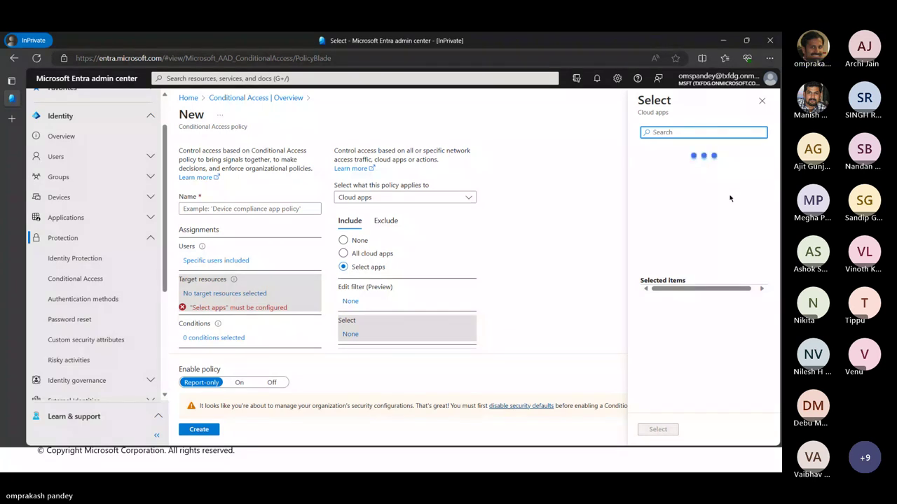
pyautogui.scroll(-1, 701, 233)
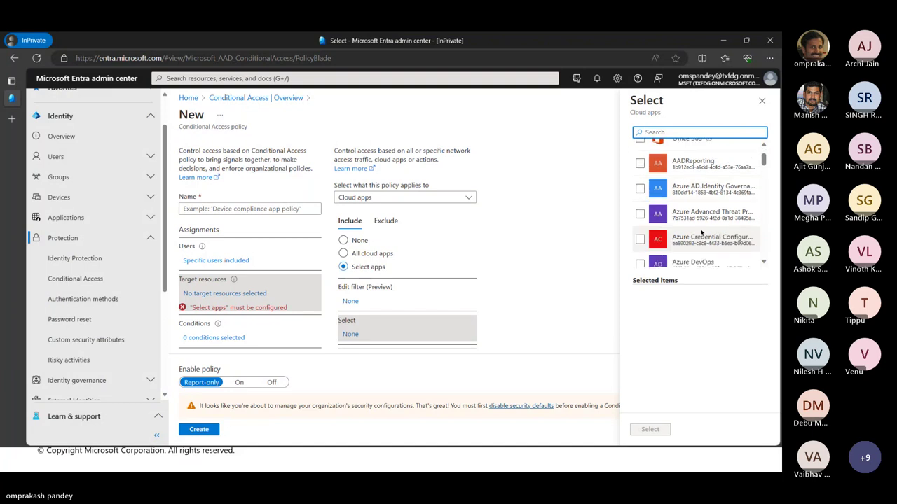
pyautogui.scroll(-2, 701, 233)
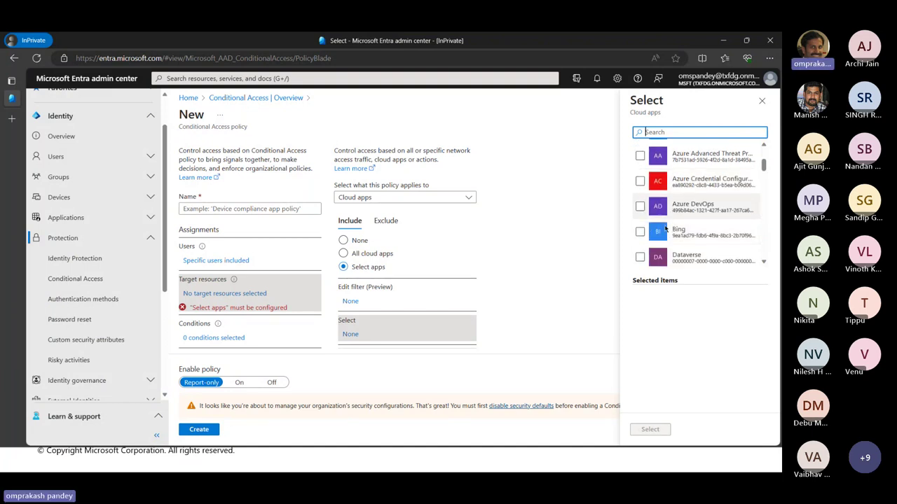
pyautogui.scroll(-3, 666, 228)
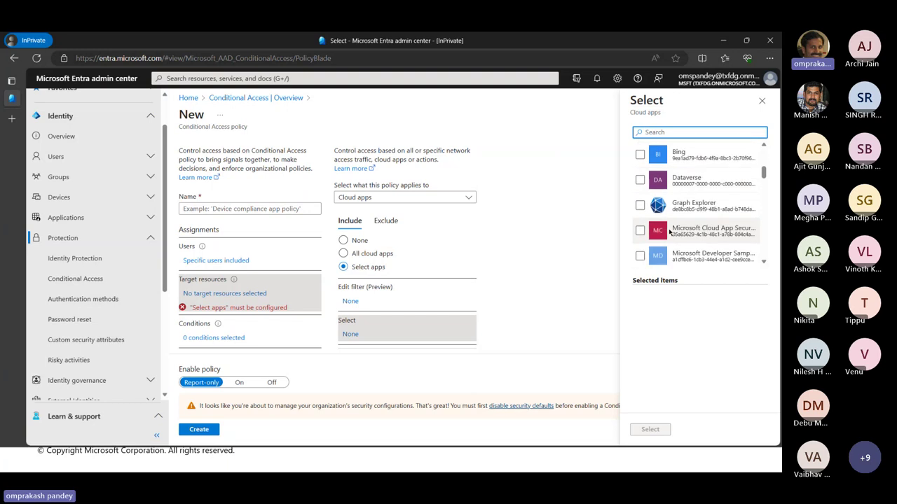
pyautogui.scroll(-3, 669, 231)
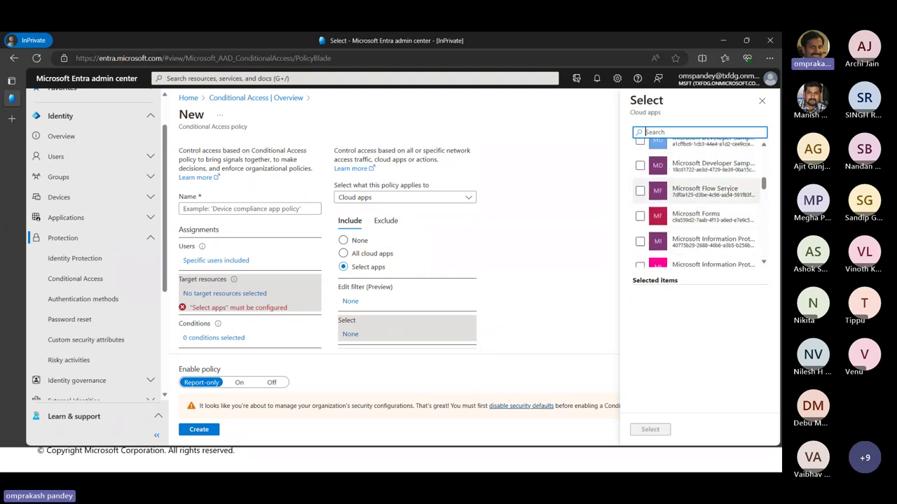
pyautogui.scroll(-4, 701, 224)
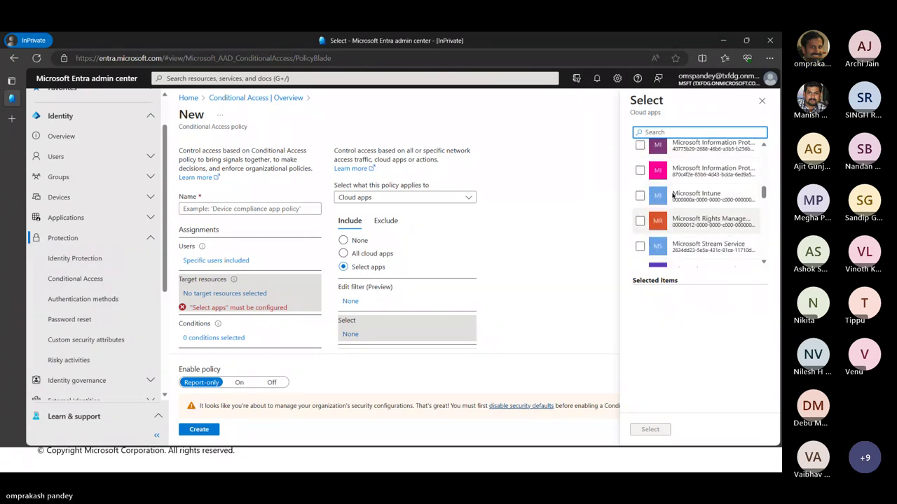
pyautogui.click(639, 197)
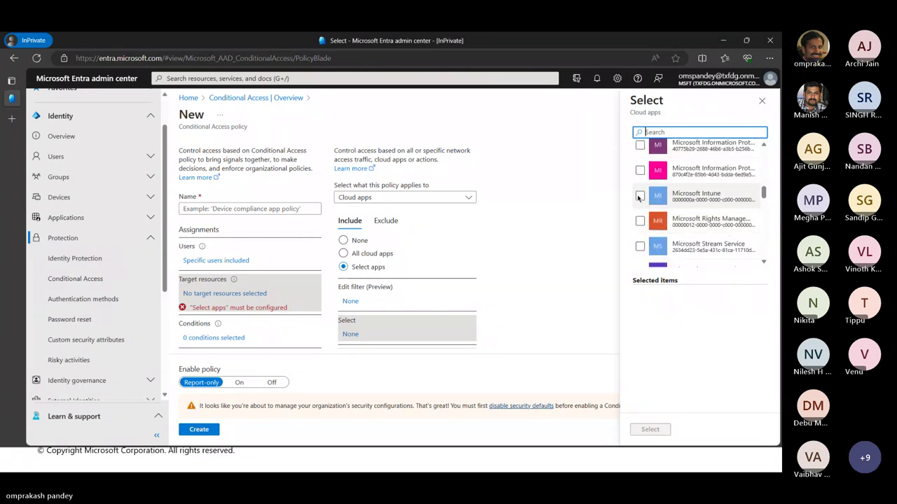
# Add Microsoft Admin Portals and confirm both cloud apps
pyautogui.scroll(-5, 706, 258)
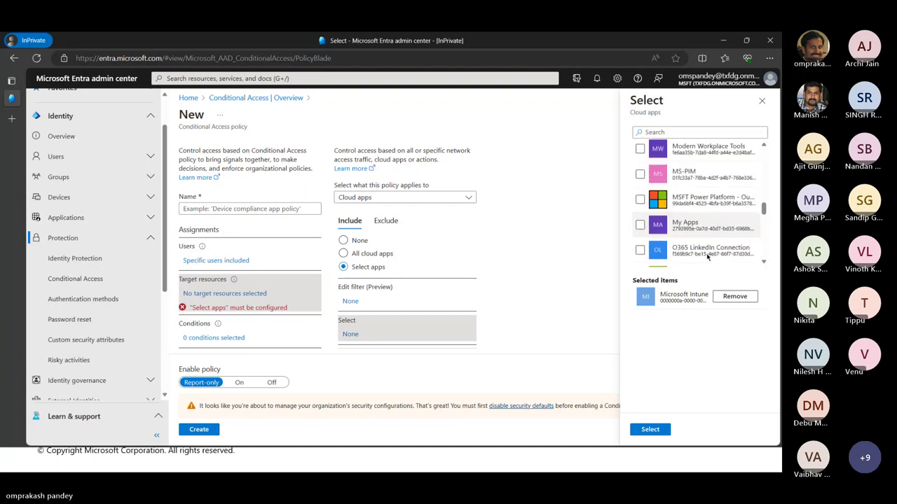
pyautogui.scroll(1, 683, 238)
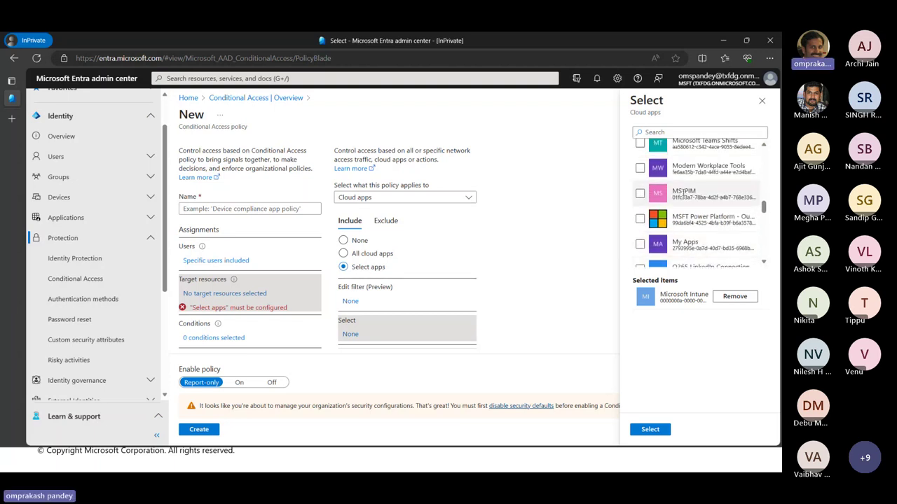
pyautogui.scroll(-4, 706, 245)
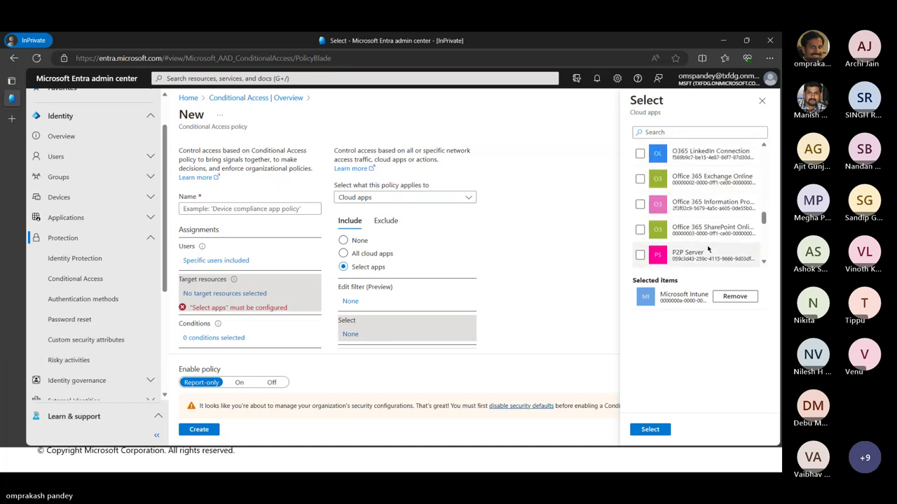
pyautogui.scroll(-3, 706, 246)
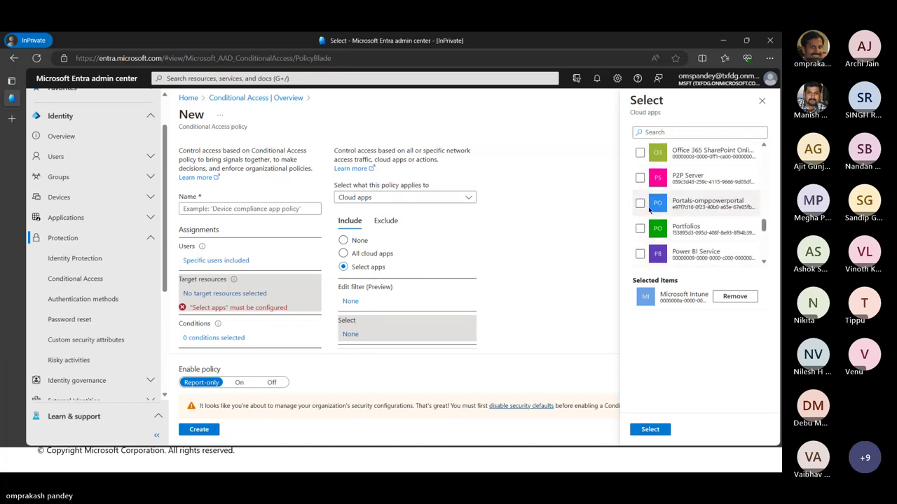
pyautogui.moveTo(767, 222); pyautogui.dragTo(775, 146)
pyautogui.click(640, 151)
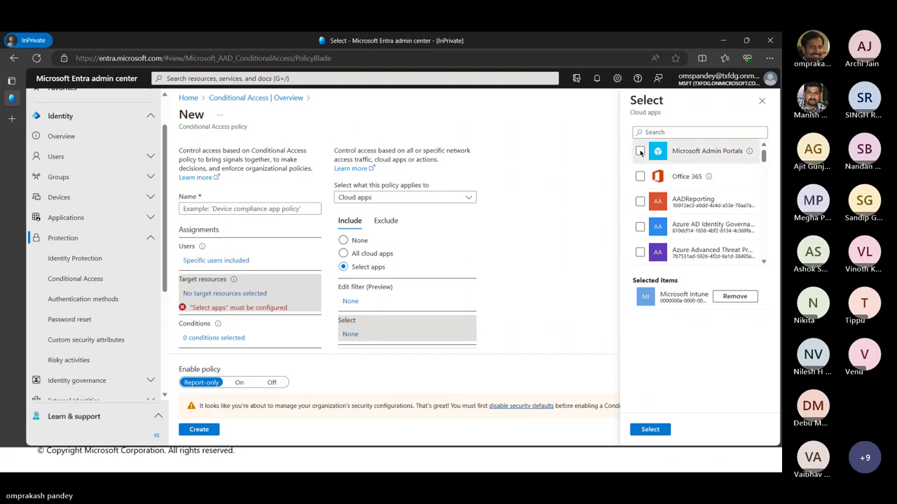
pyautogui.click(650, 429)
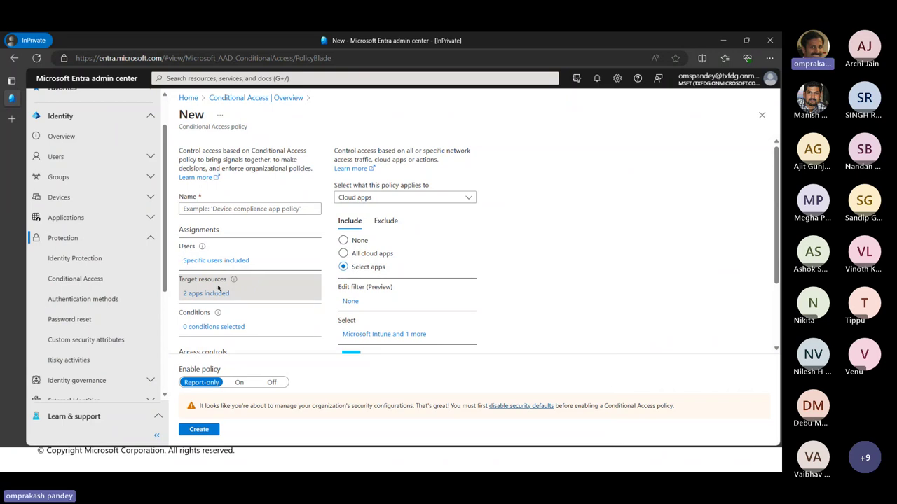
pyautogui.scroll(-1, 213, 281)
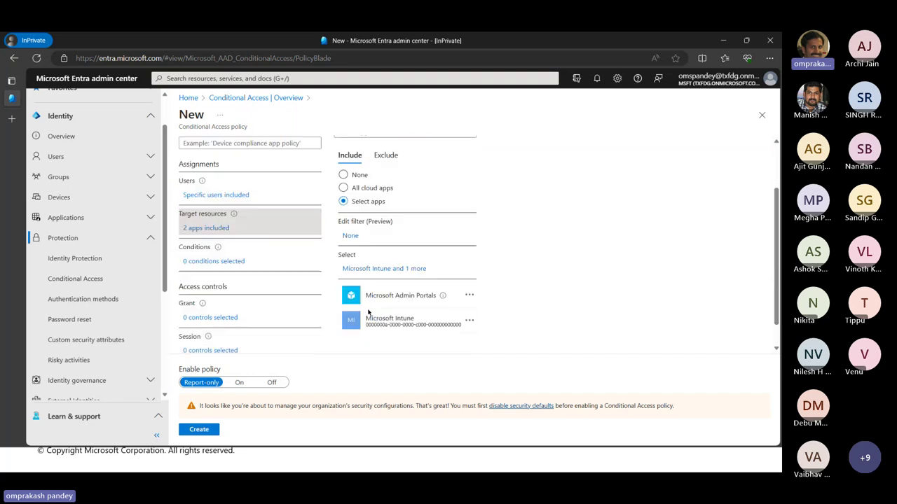
# Enable the User risk condition with the High level
pyautogui.click(208, 262)
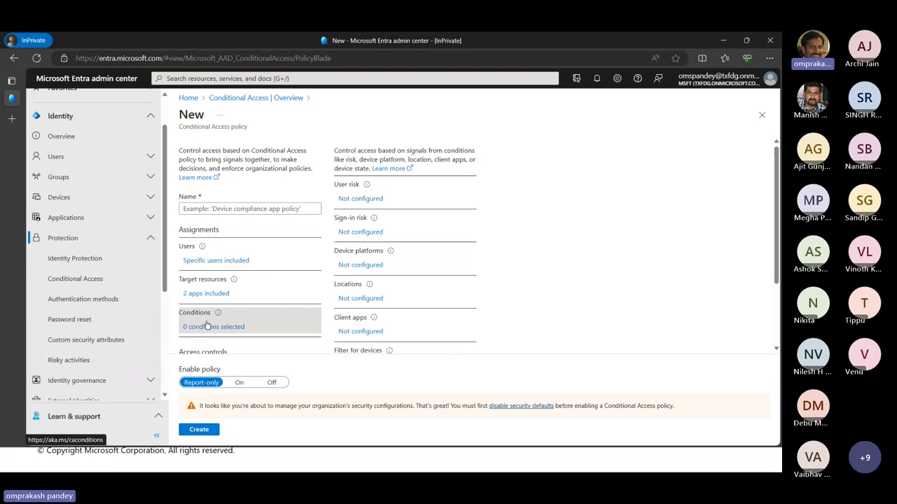
pyautogui.click(359, 200)
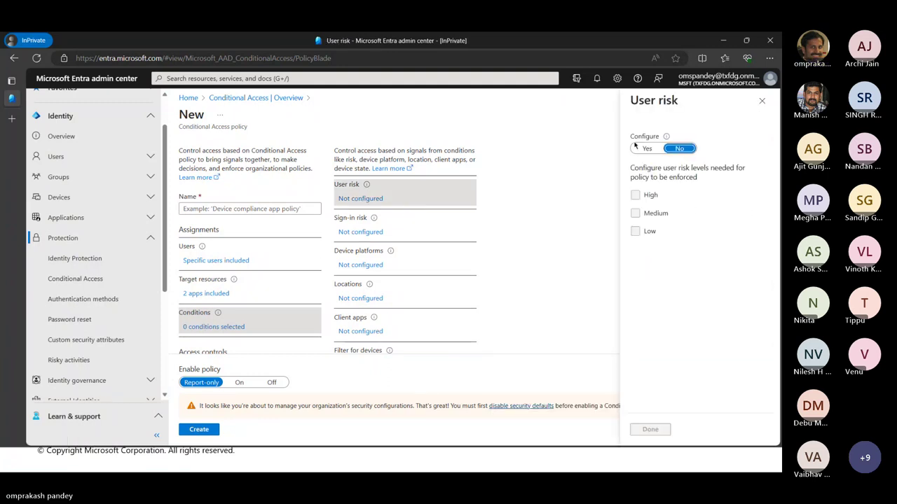
pyautogui.click(648, 149)
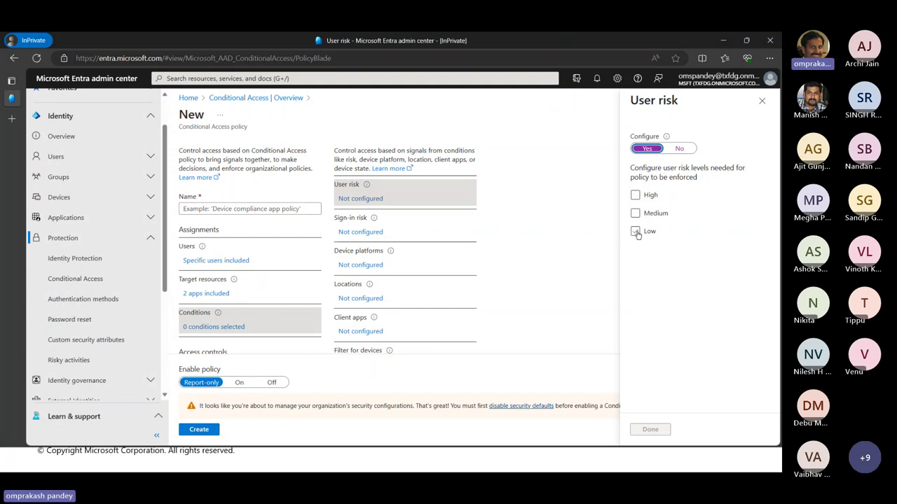
pyautogui.click(634, 195)
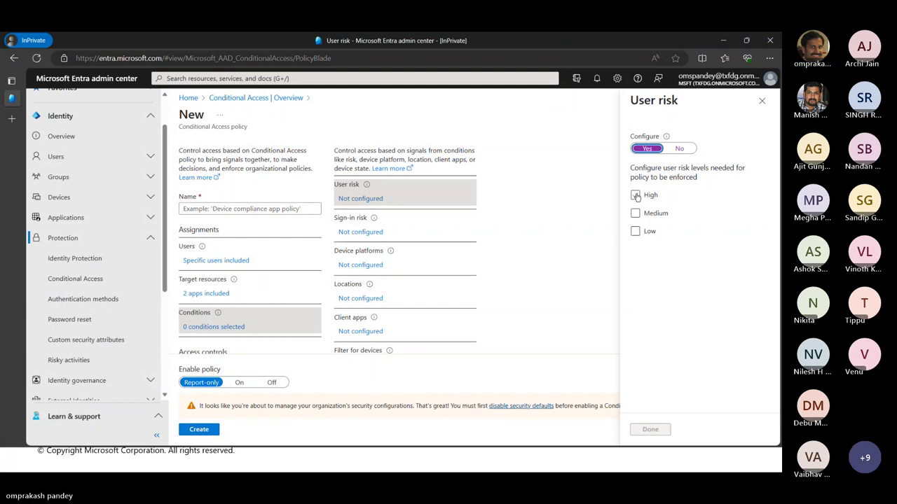
pyautogui.click(653, 430)
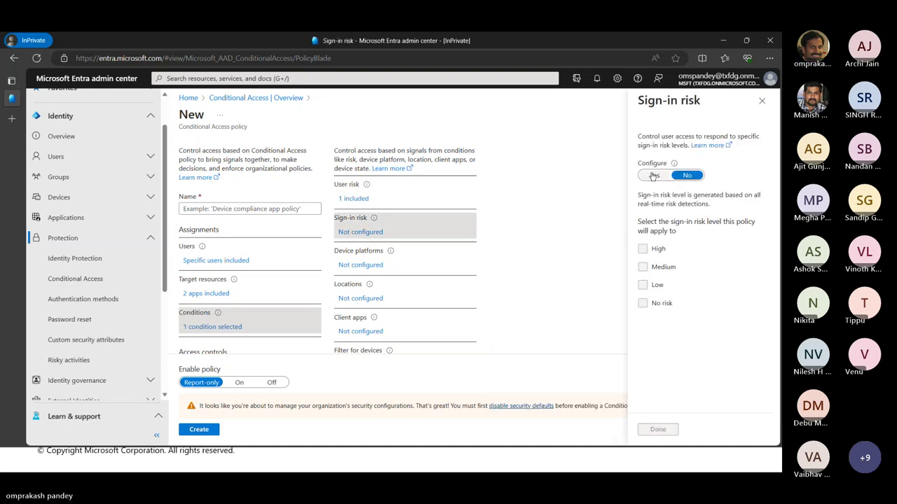
# Enable the Sign-in risk condition with the High level
pyautogui.click(653, 176)
pyautogui.click(644, 249)
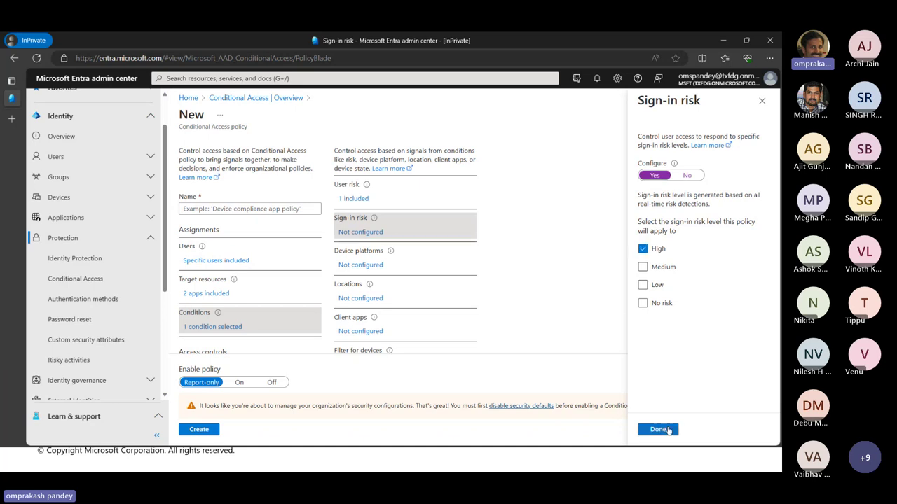
pyautogui.click(658, 429)
pyautogui.click(360, 266)
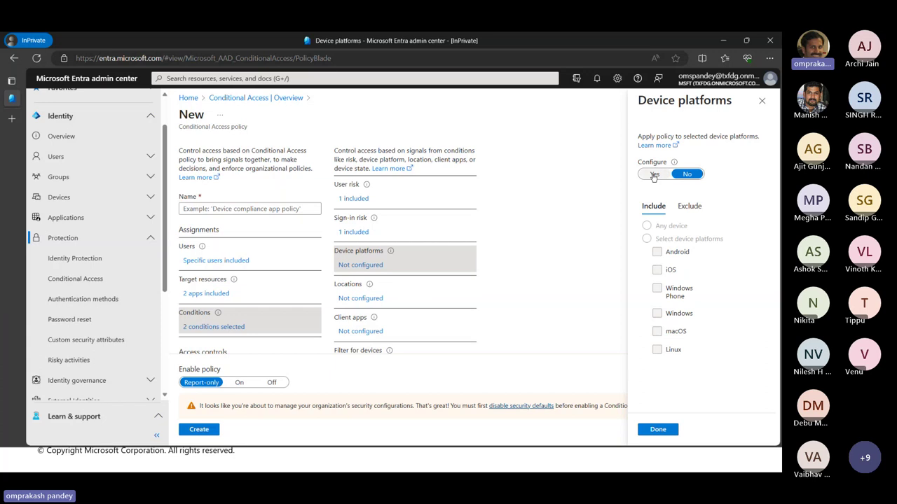
# Limit device platforms to Windows Phone and enable Locations for any location
pyautogui.click(654, 175)
pyautogui.click(646, 239)
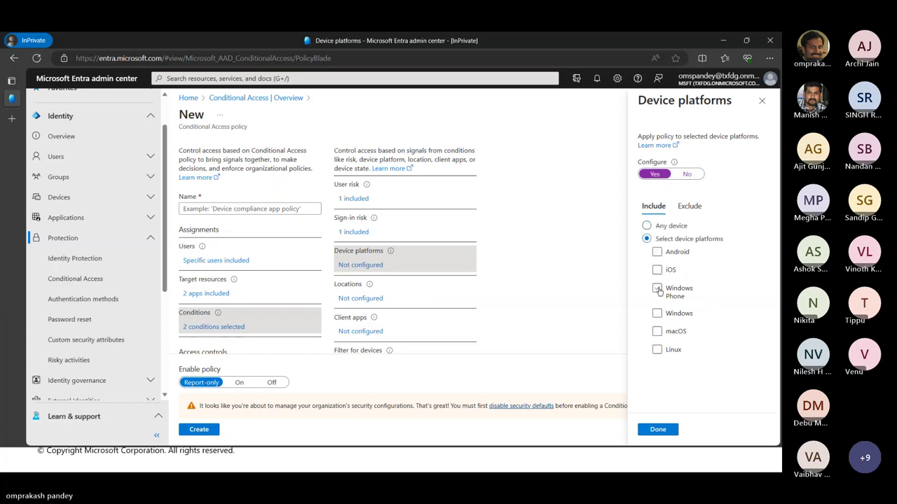
pyautogui.click(658, 288)
pyautogui.click(658, 430)
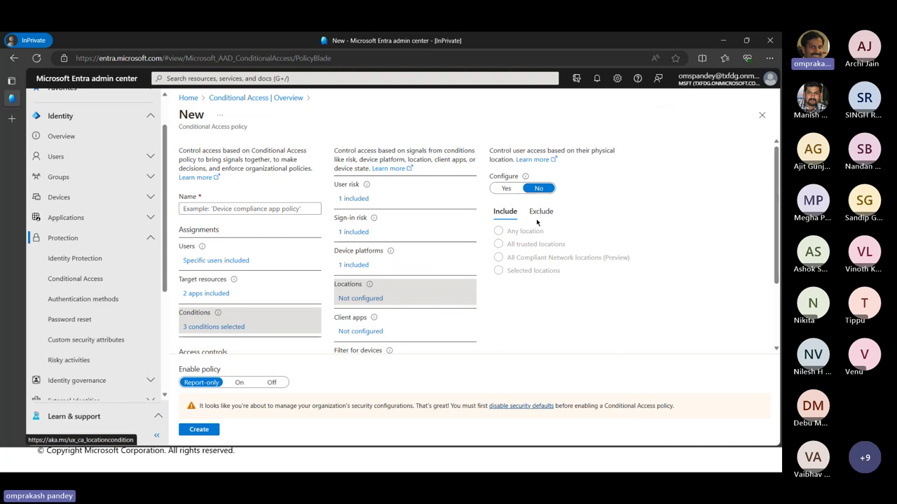
pyautogui.click(506, 188)
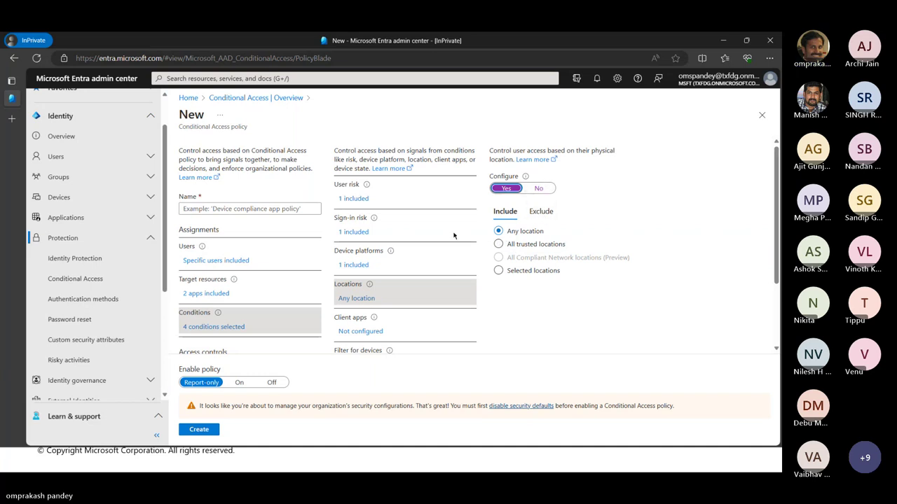
# Configure Client apps to include only Exchange ActiveSync clients
pyautogui.click(358, 327)
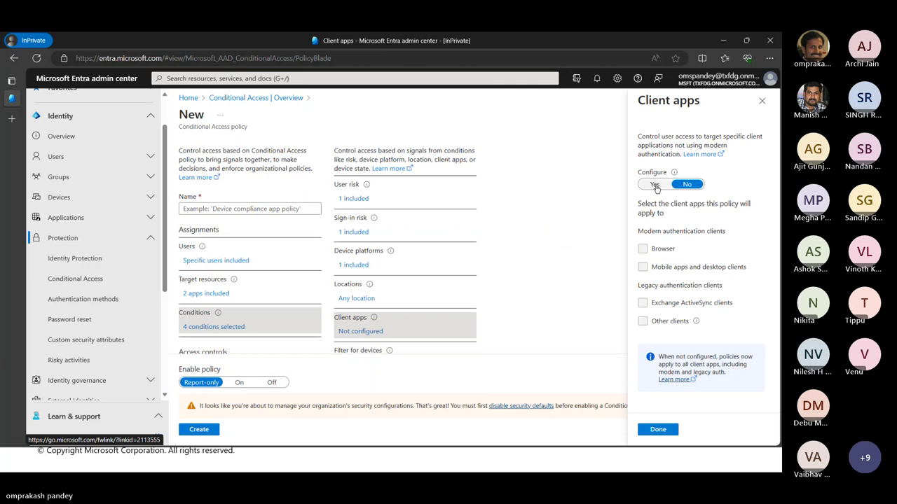
pyautogui.click(654, 185)
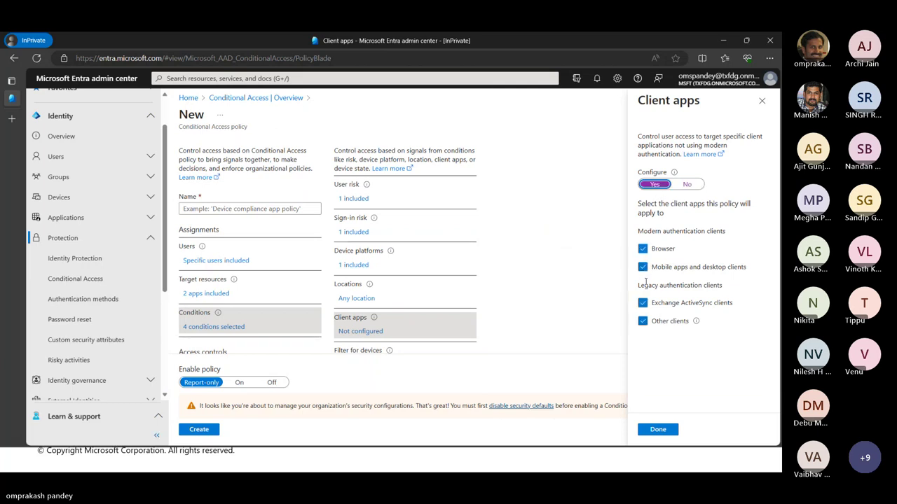
pyautogui.click(642, 249)
pyautogui.click(642, 267)
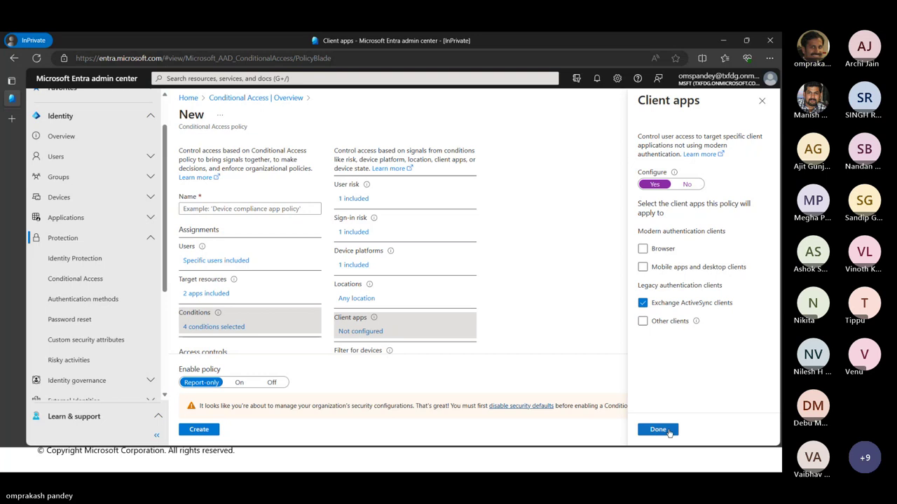
pyautogui.click(658, 429)
pyautogui.scroll(-2, 495, 284)
pyautogui.scroll(-1, 456, 280)
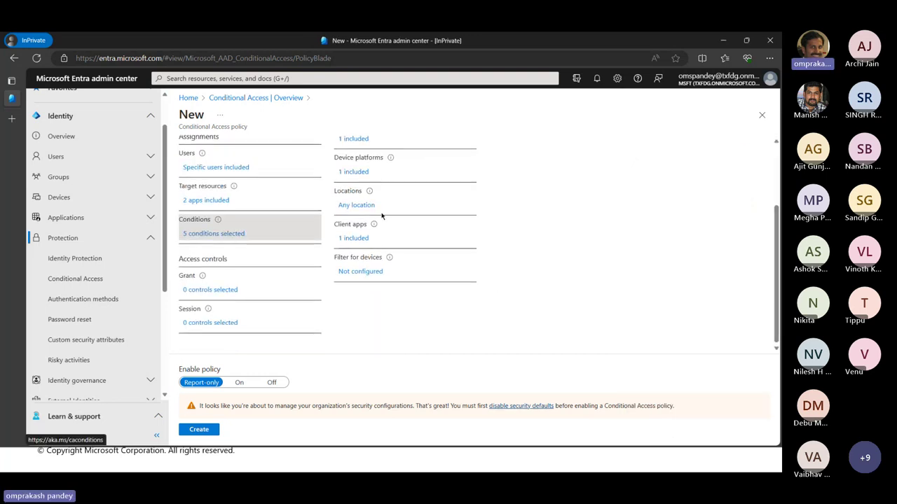
pyautogui.scroll(3, 382, 216)
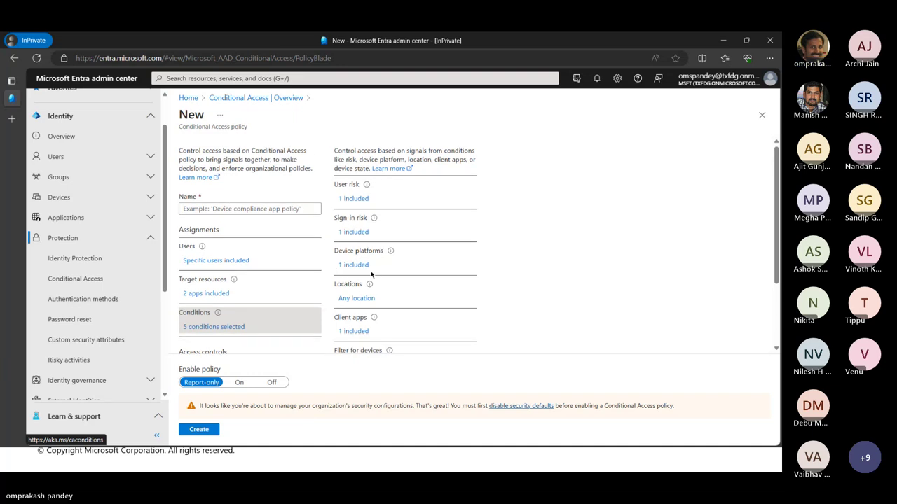
pyautogui.moveTo(372, 318)
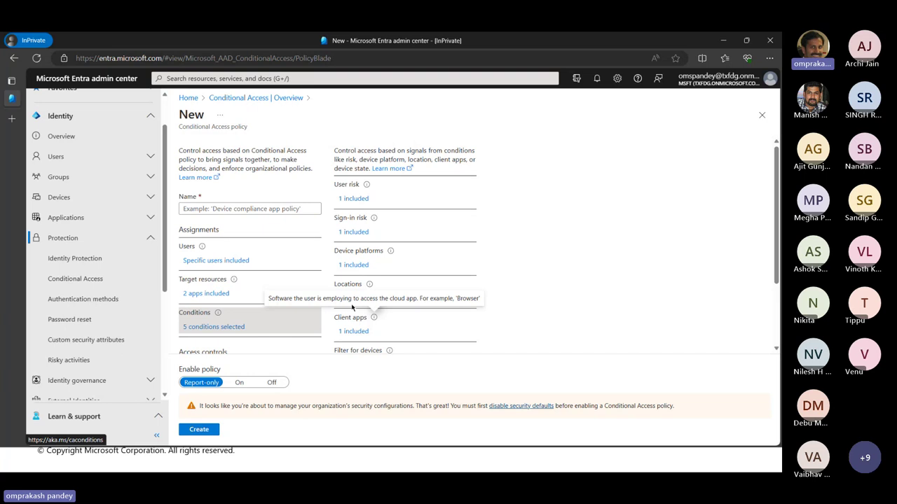
# Open the Grant controls and choose Block access
pyautogui.scroll(-2, 201, 292)
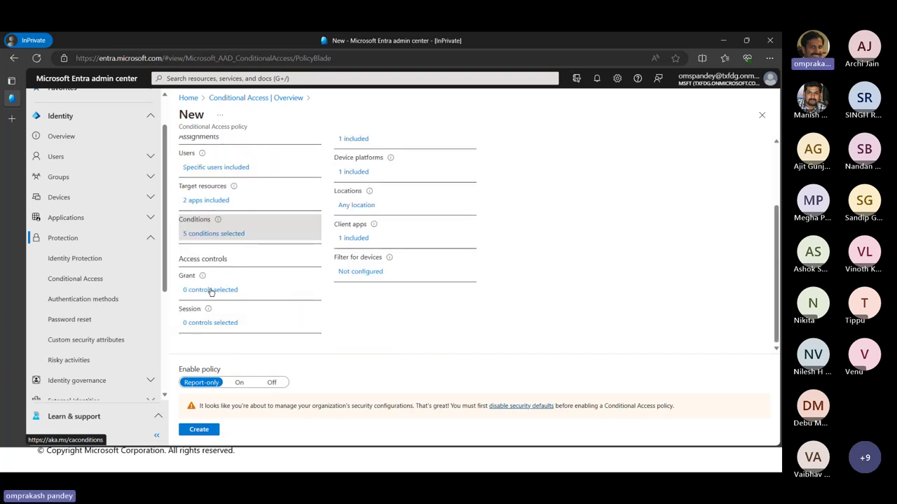
pyautogui.click(210, 290)
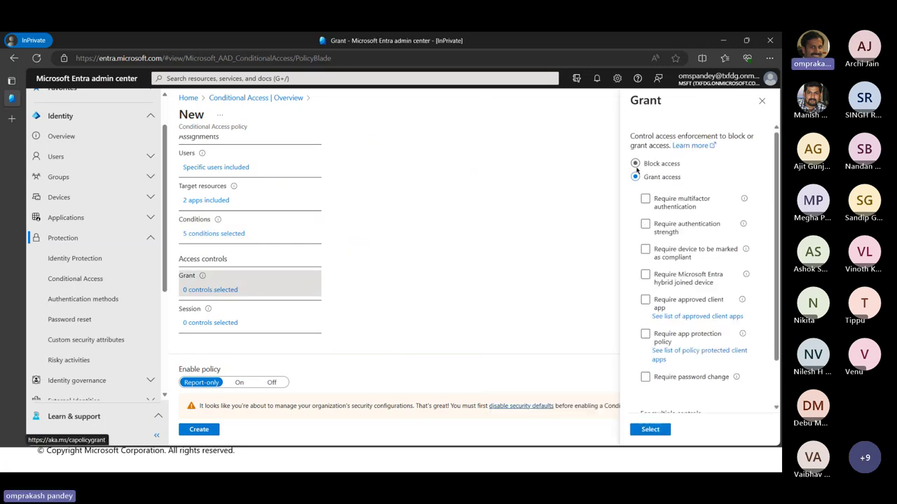
pyautogui.click(636, 165)
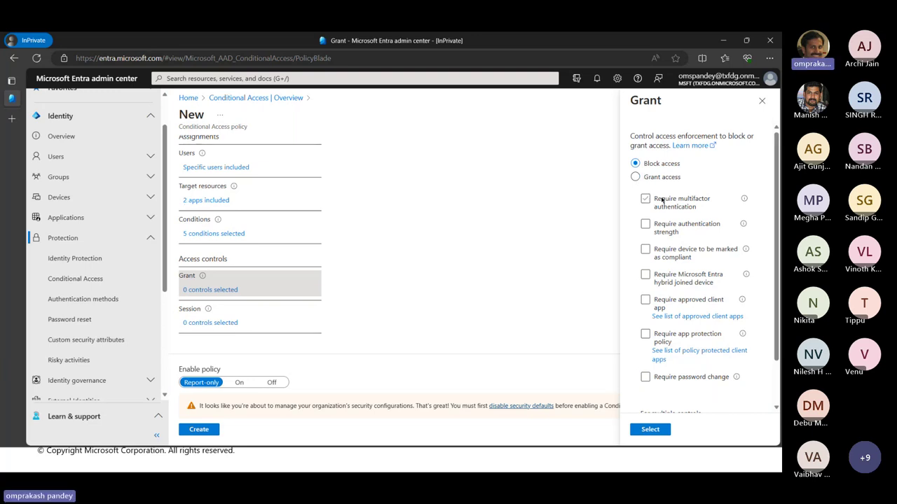
pyautogui.click(667, 341)
pyautogui.scroll(-2, 669, 341)
pyautogui.scroll(2, 662, 340)
pyautogui.click(662, 338)
# Confirm Block access as the grant control and return to the PowerPoint slide show
pyautogui.click(679, 302)
pyautogui.click(678, 302)
pyautogui.click(692, 221)
pyautogui.click(645, 200)
pyautogui.click(691, 207)
pyautogui.scroll(-2, 689, 229)
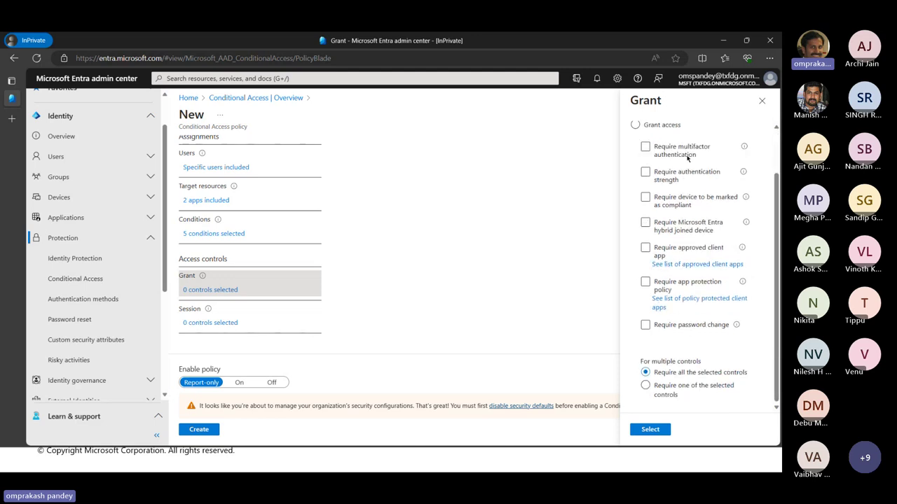
pyautogui.scroll(2, 694, 307)
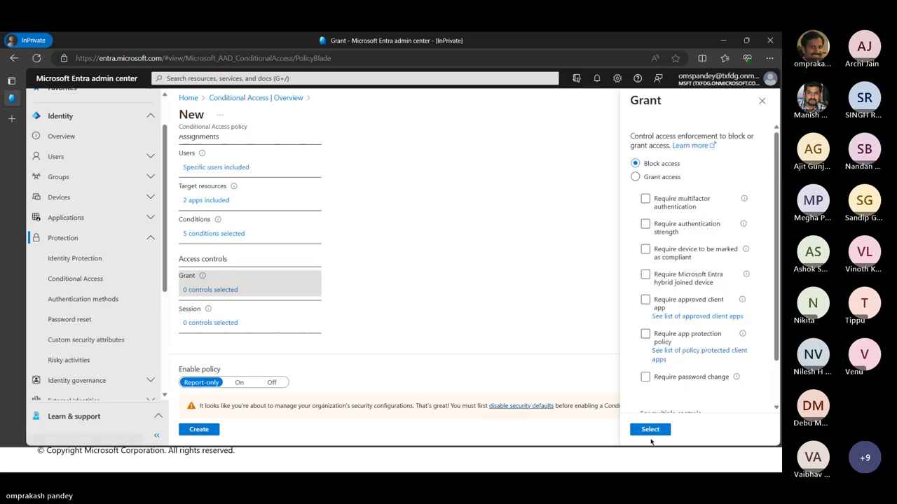
pyautogui.click(650, 432)
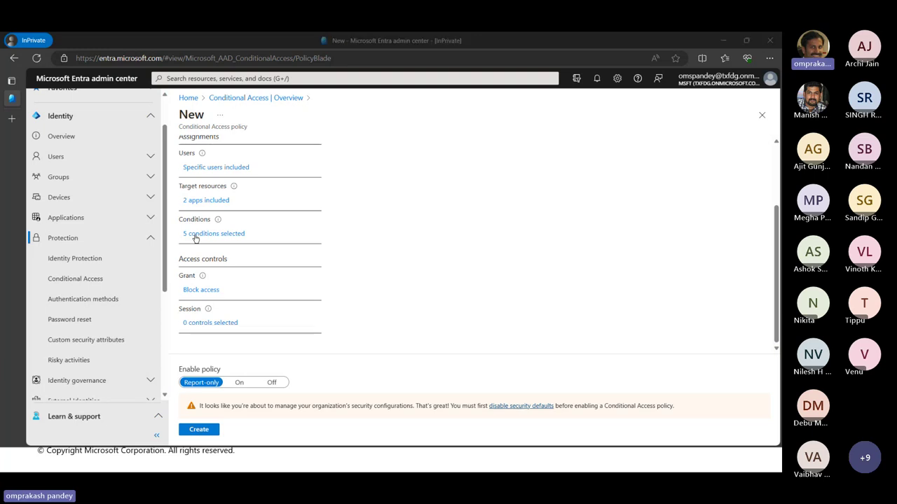
pyautogui.hotkey('alt', 'Tab')
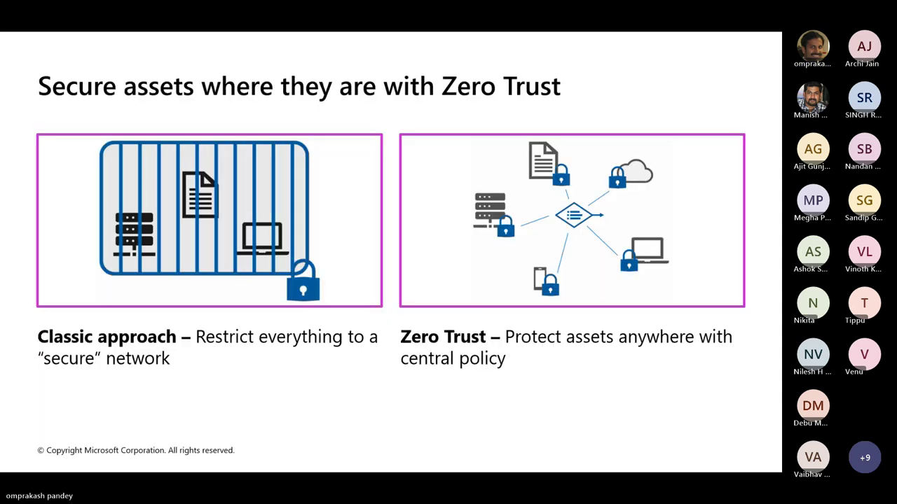